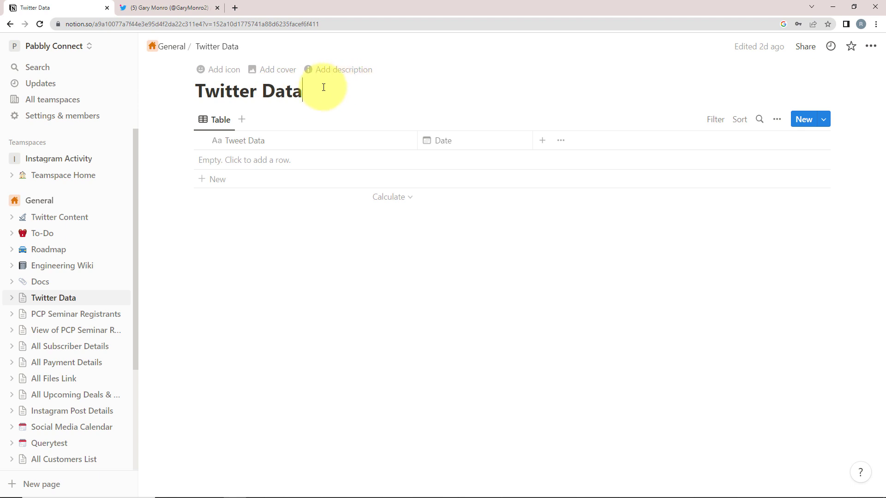
- Review the Twitter Data database in Notion and the connected Twitter profile page
{"action": "left_click_drag", "start_coordinate": [322, 87], "coordinate": [184, 87]}
{"action": "left_click", "coordinate": [267, 286]}
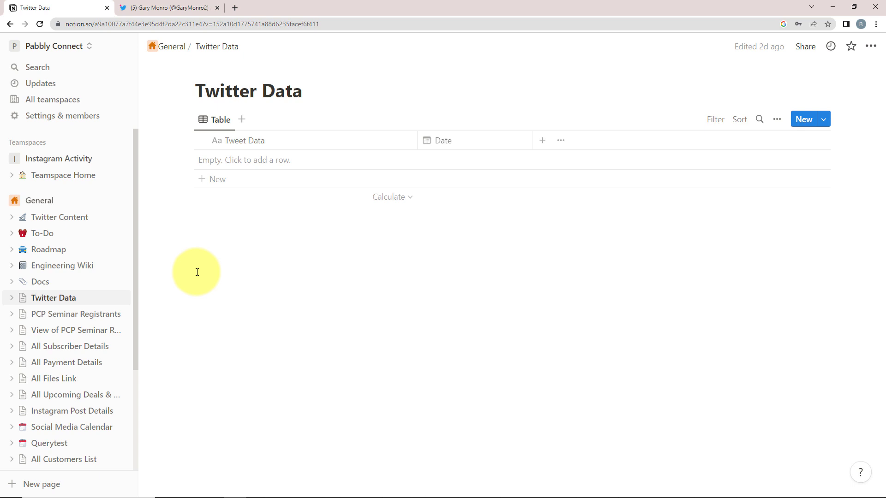
{"action": "left_click", "coordinate": [173, 7]}
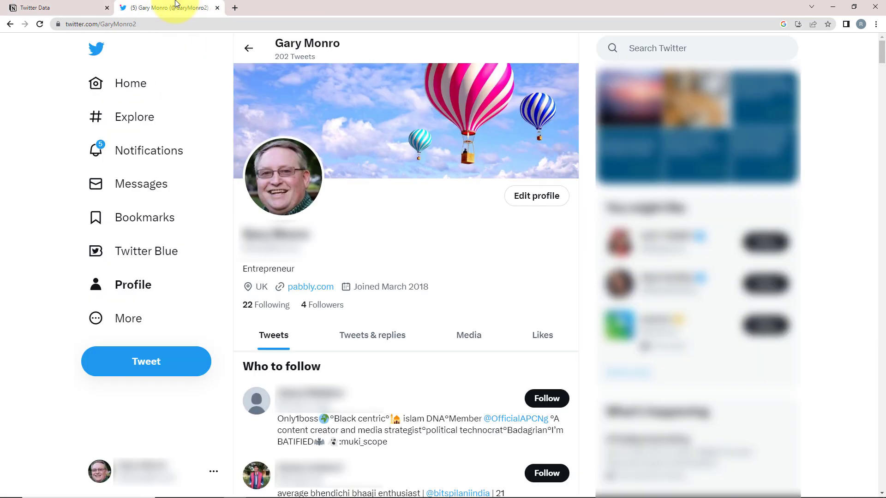
{"action": "left_click", "coordinate": [35, 8]}
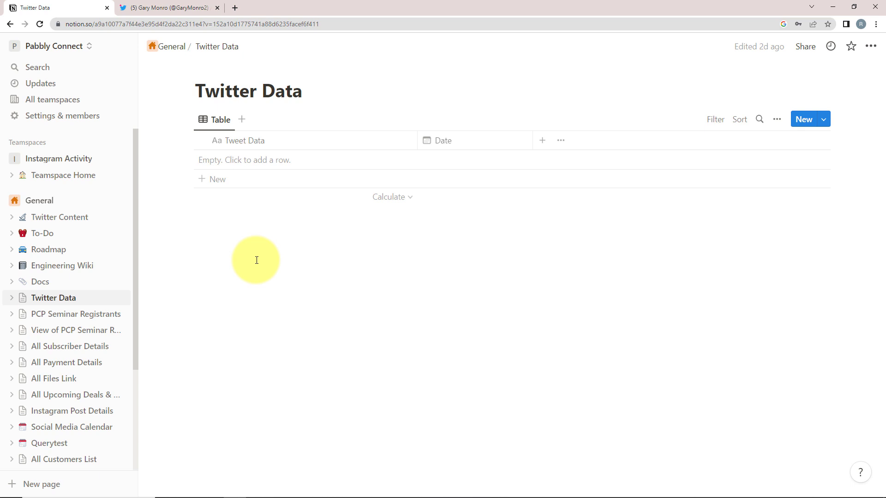
{"action": "left_click", "coordinate": [172, 7]}
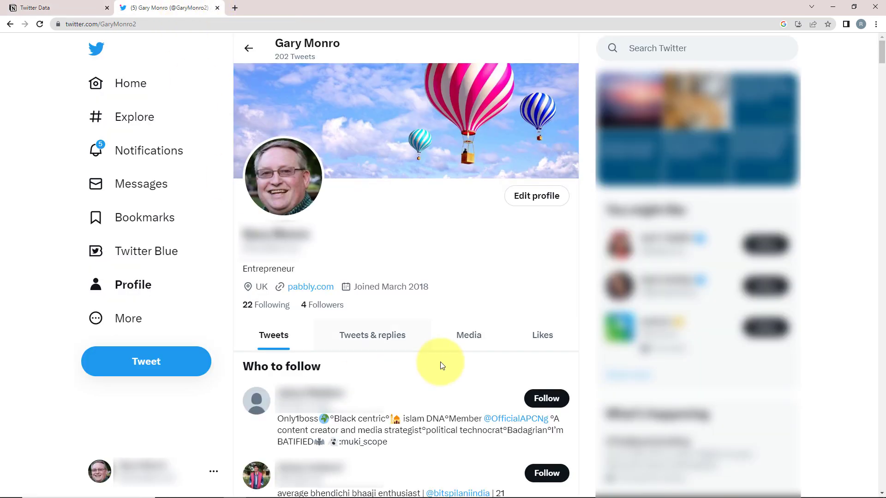
{"action": "left_click", "coordinate": [74, 8]}
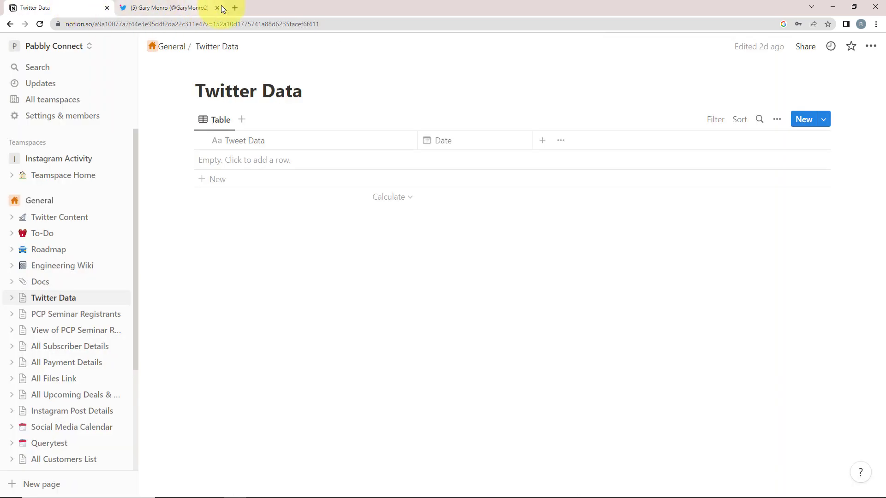
{"action": "left_click", "coordinate": [234, 8]}
{"action": "left_click", "coordinate": [178, 28]}
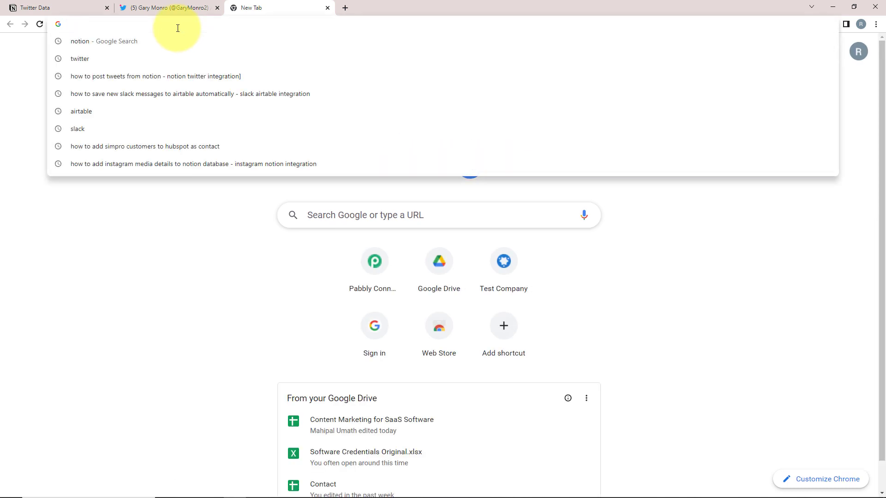
{"action": "type", "text": "www"}
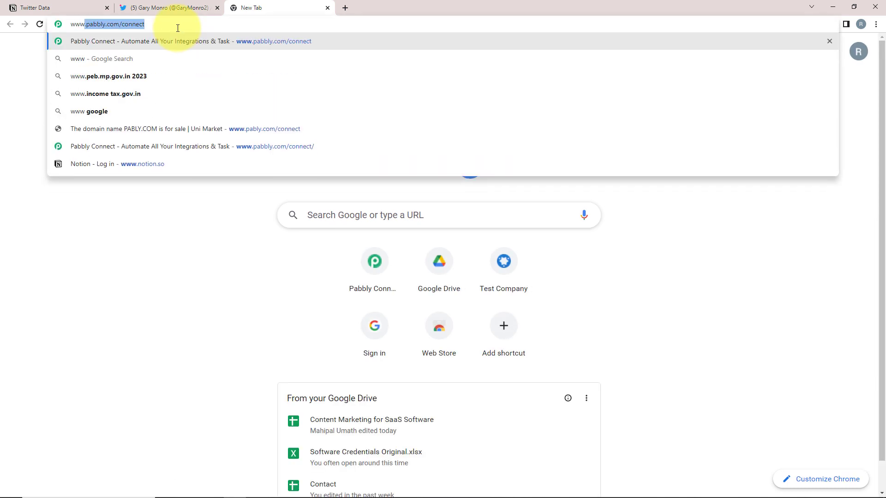
{"action": "type", "text": ".pabbly"}
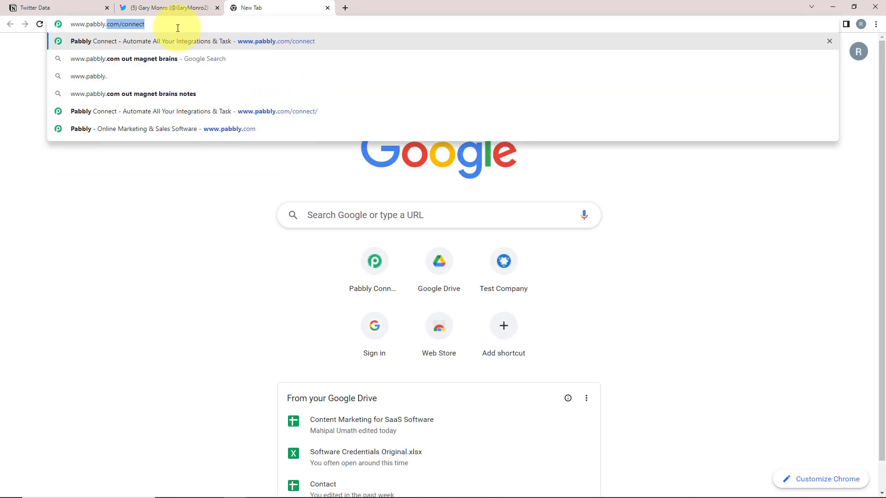
{"action": "type", "text": ".com/"}
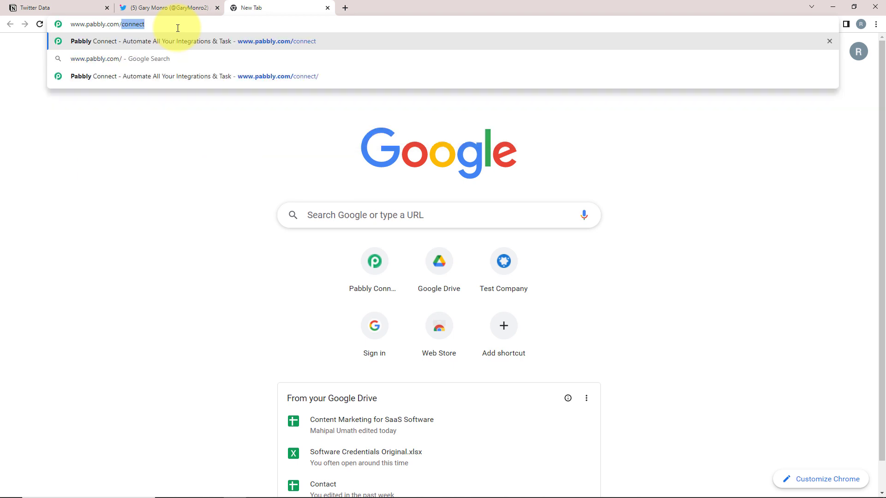
{"action": "type", "text": "connect"}
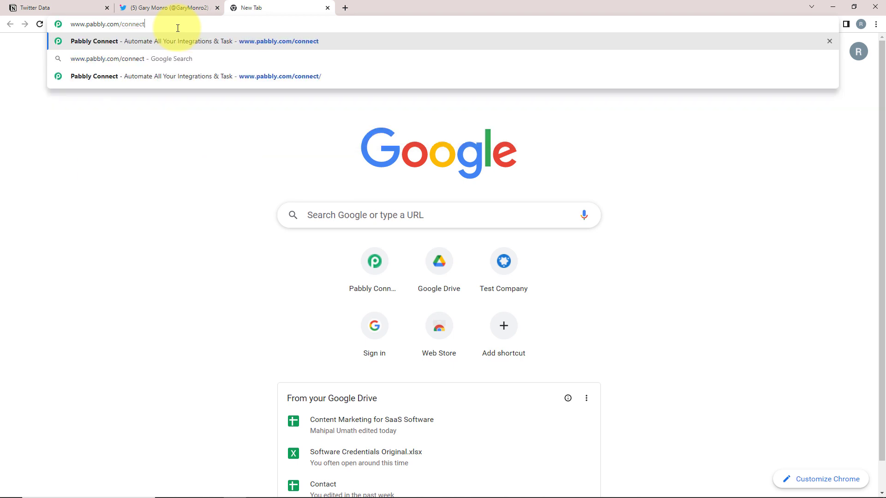
{"action": "key", "text": "Return"}
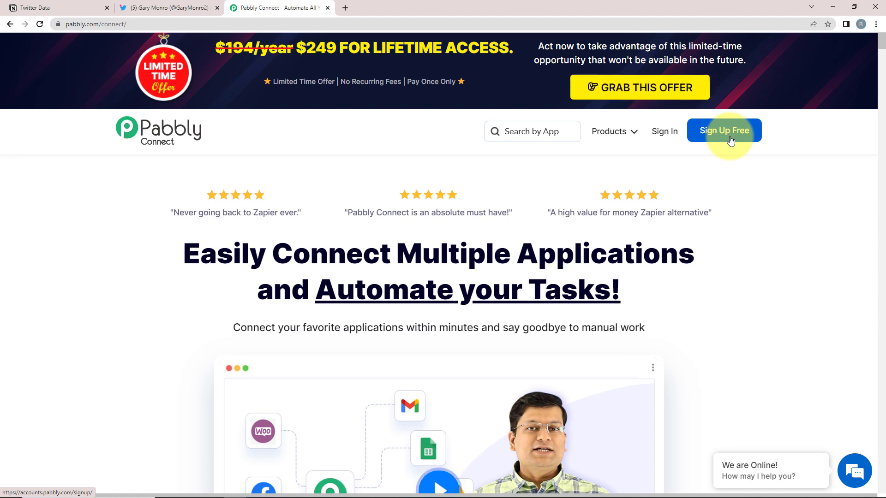
- Sign in to Pabbly and open the Pabbly Connect dashboard from the list of apps
{"action": "left_click", "coordinate": [671, 129]}
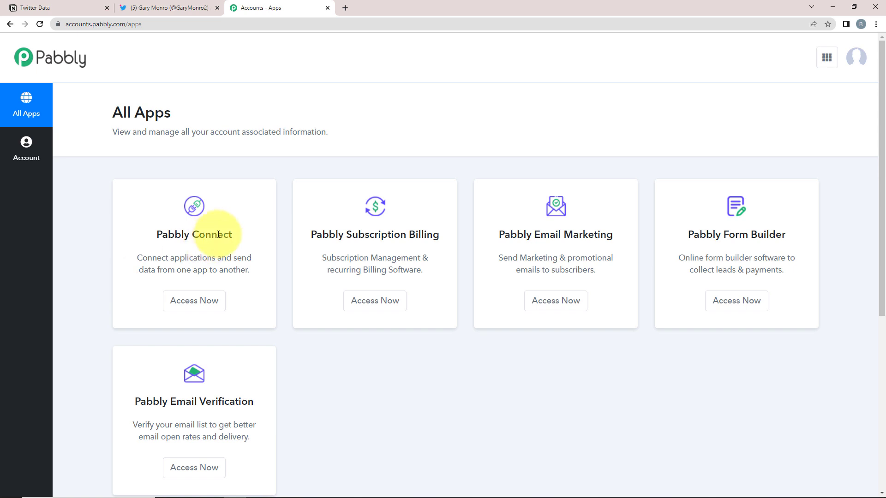
{"action": "left_click_drag", "start_coordinate": [236, 236], "coordinate": [159, 234]}
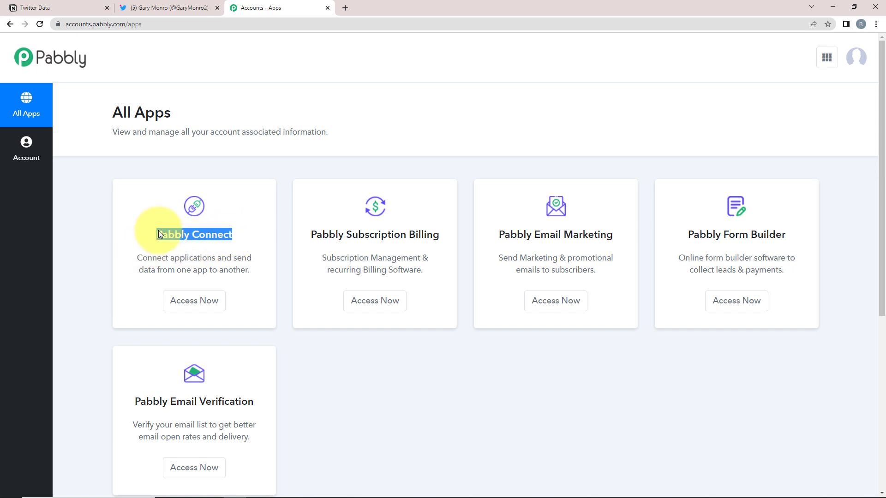
{"action": "left_click", "coordinate": [185, 298]}
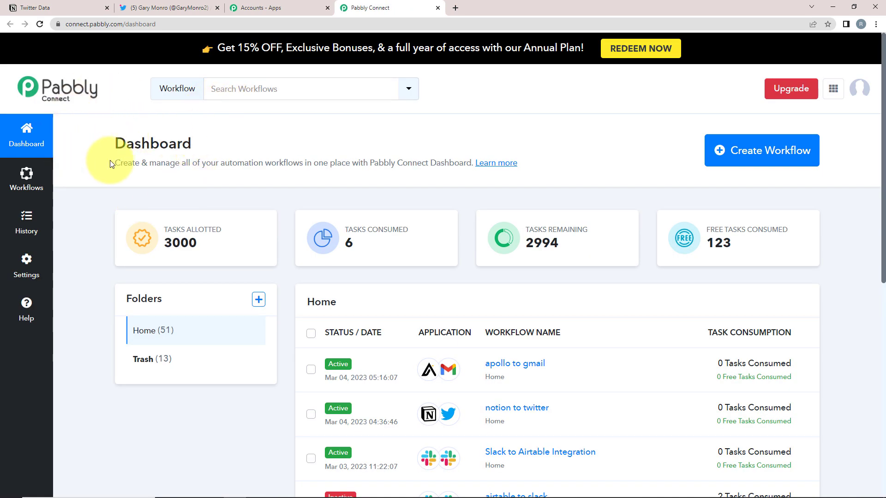
- Create a new workflow named "Post Tweets from Notion Automatically"
{"action": "left_click", "coordinate": [762, 151]}
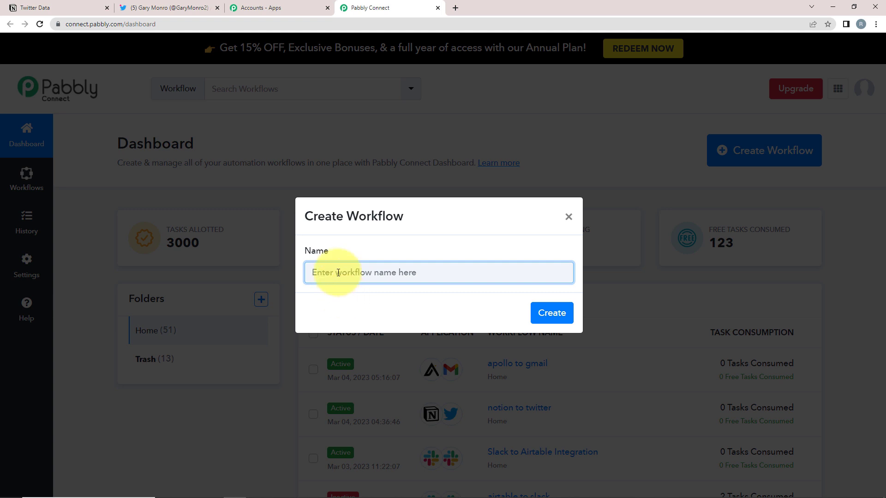
{"action": "left_click", "coordinate": [55, 7]}
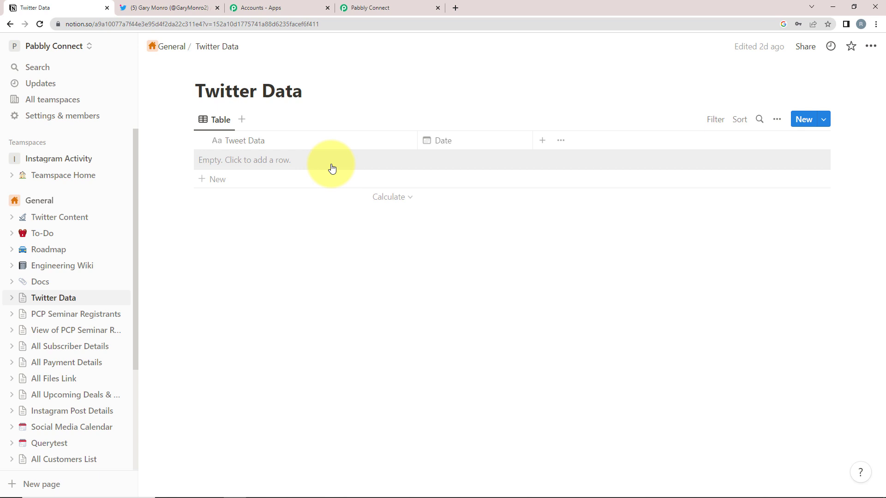
{"action": "left_click", "coordinate": [144, 7]}
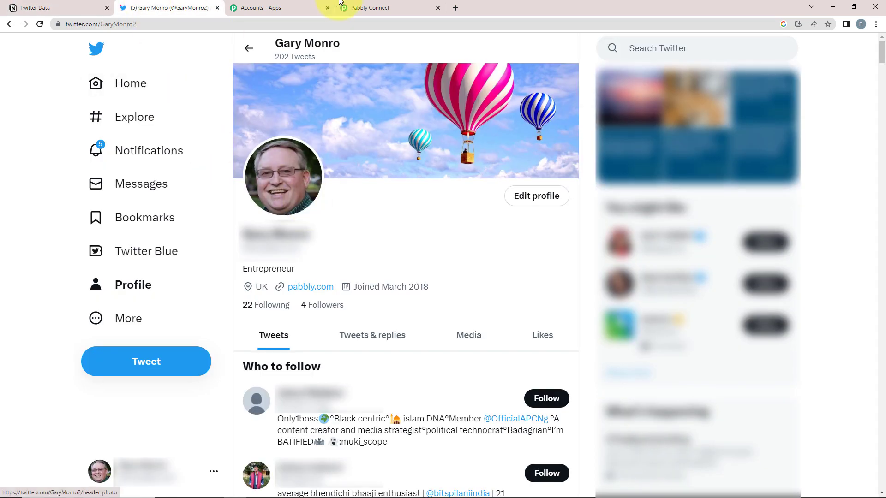
{"action": "left_click", "coordinate": [354, 8]}
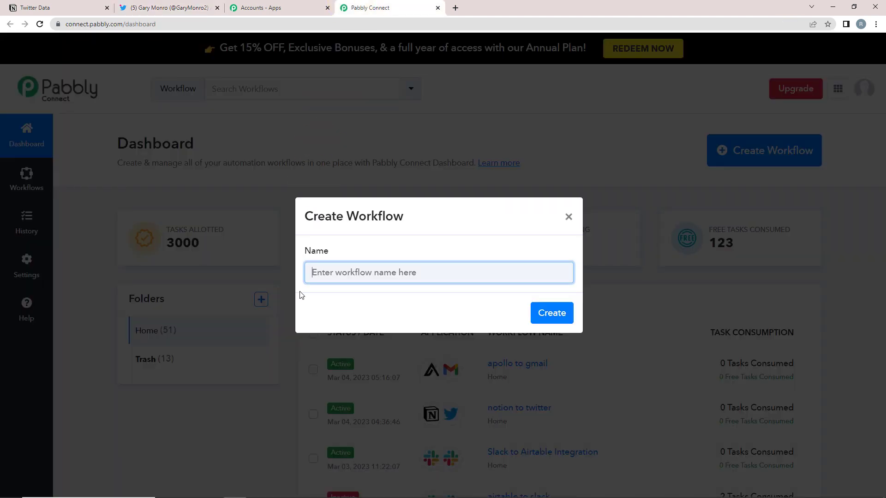
{"action": "right_click", "coordinate": [328, 272]}
{"action": "left_click", "coordinate": [346, 340]}
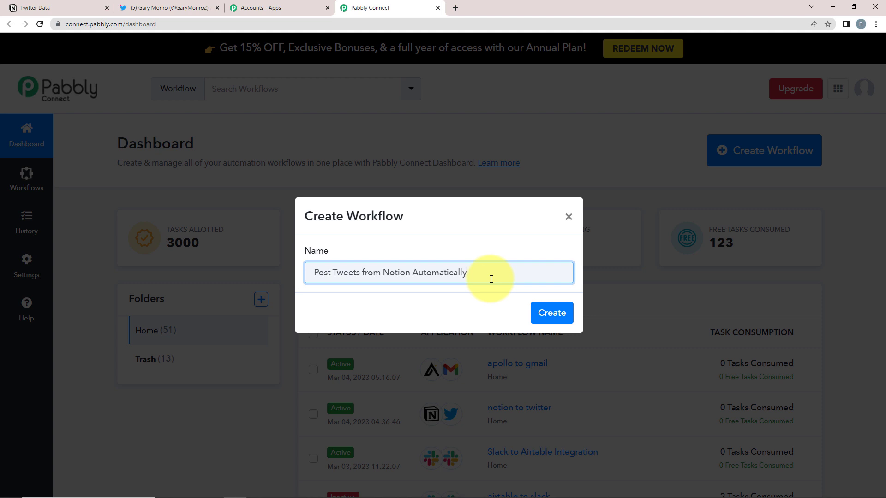
{"action": "left_click", "coordinate": [561, 312]}
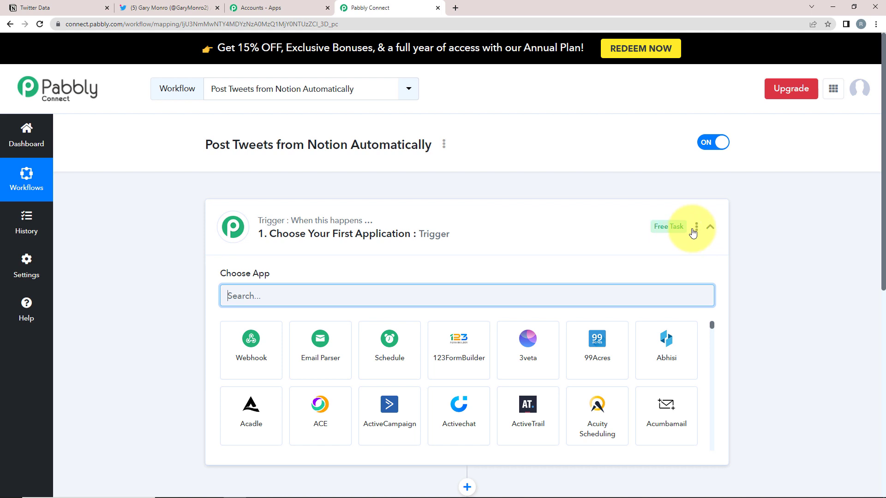
- Set the workflow's trigger application to Notion with the trigger event New Database Item
{"action": "left_click", "coordinate": [710, 226]}
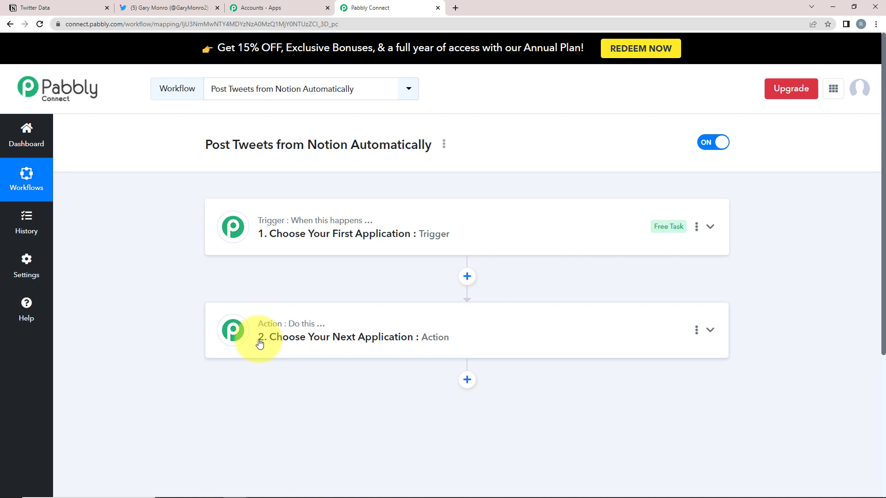
{"action": "left_click", "coordinate": [297, 234]}
{"action": "left_click", "coordinate": [252, 297]}
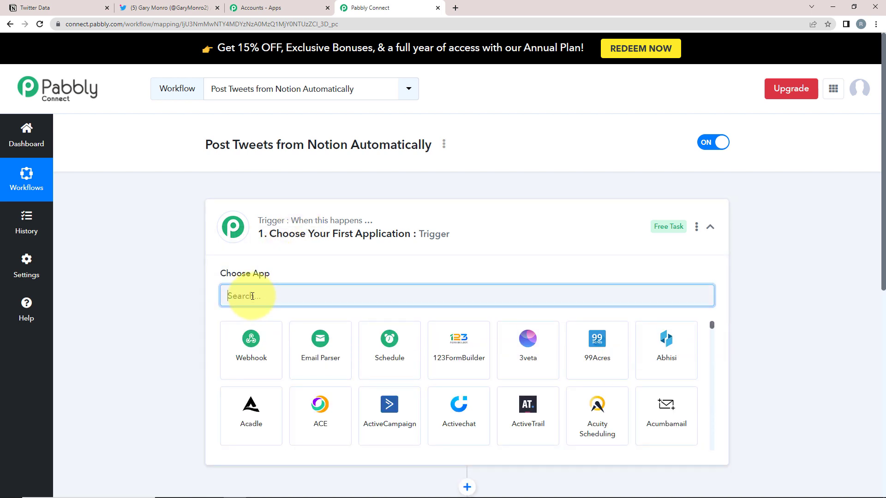
{"action": "type", "text": "noti"}
{"action": "left_click", "coordinate": [251, 347]}
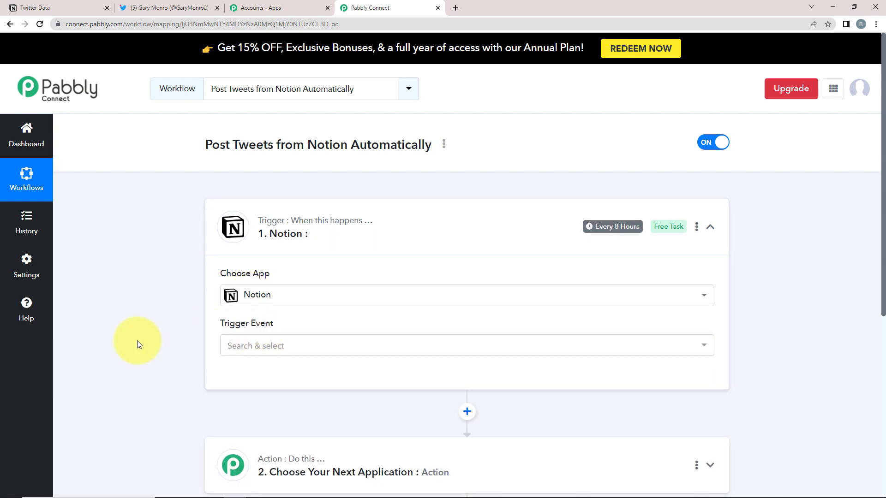
{"action": "left_click", "coordinate": [275, 345]}
{"action": "left_click", "coordinate": [242, 397]}
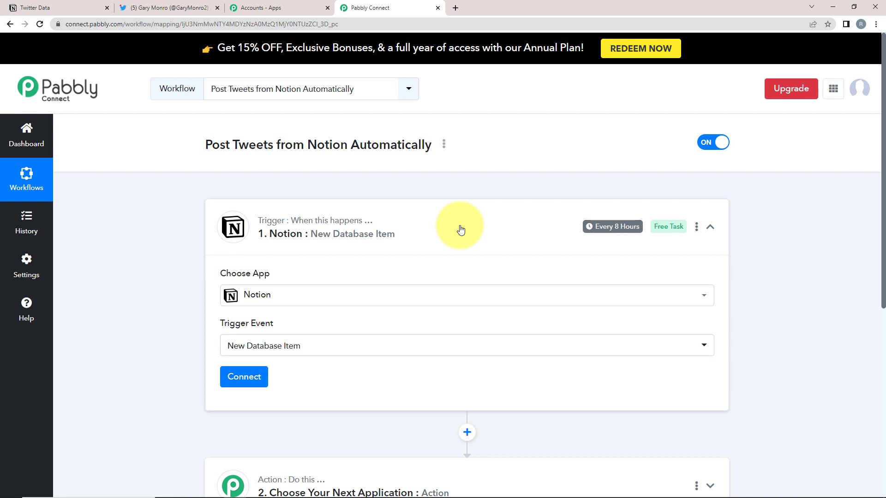
- Add a new Notion connection to the trigger and allow Pabbly Connect to access the Twitter Data page
{"action": "scroll", "coordinate": [134, 258], "scroll_direction": "down", "scroll_amount": 5}
{"action": "left_click", "coordinate": [238, 165]}
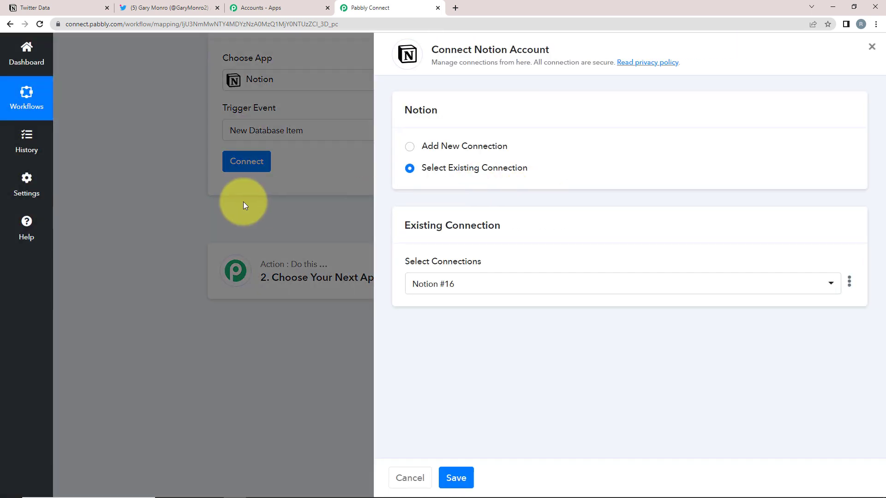
{"action": "left_click", "coordinate": [410, 146]}
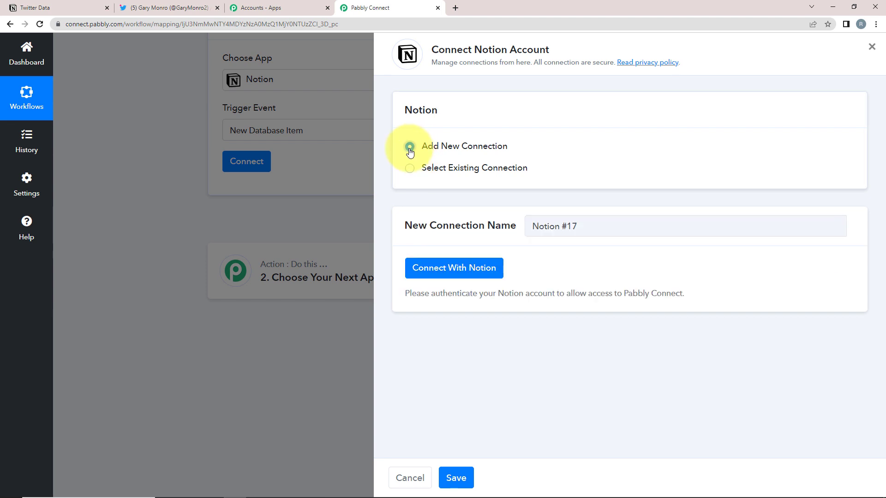
{"action": "left_click", "coordinate": [440, 272]}
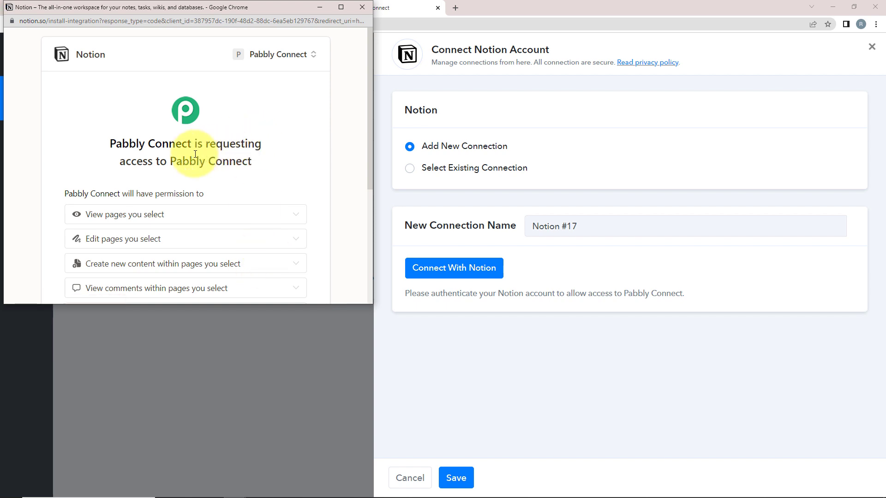
{"action": "scroll", "coordinate": [186, 178], "scroll_direction": "down", "scroll_amount": 4}
{"action": "left_click", "coordinate": [227, 175]}
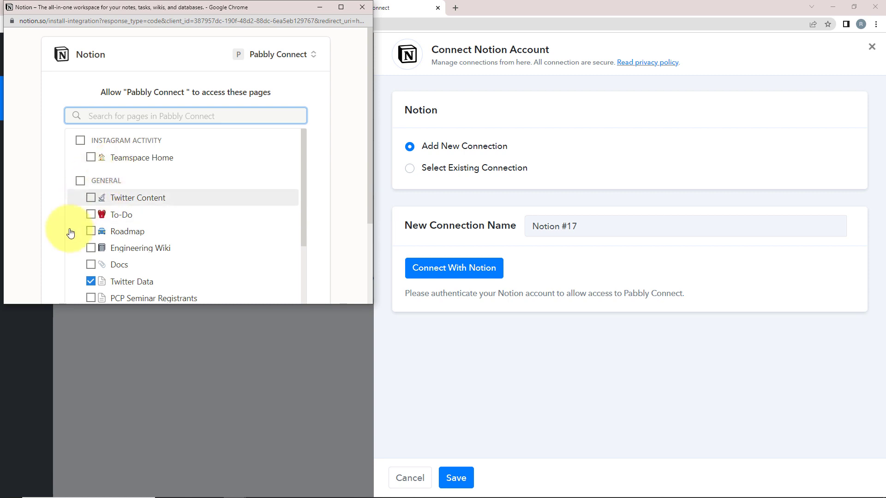
{"action": "scroll", "coordinate": [84, 242], "scroll_direction": "down", "scroll_amount": 3}
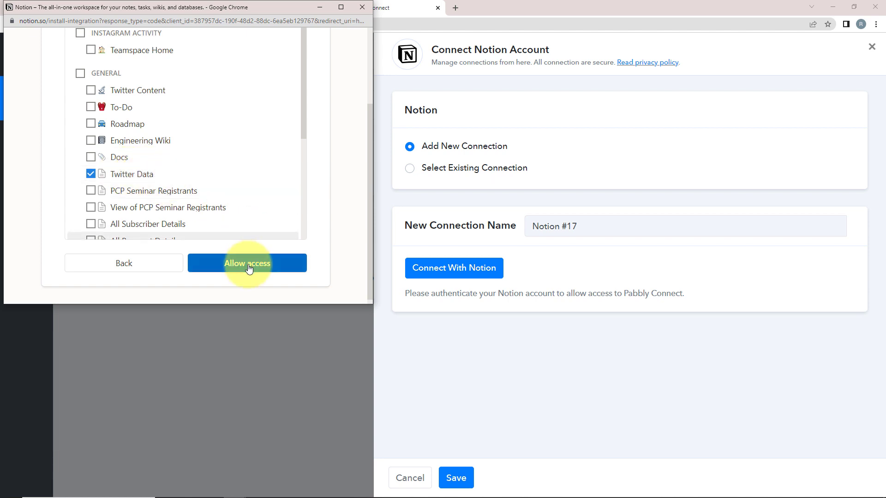
{"action": "left_click", "coordinate": [223, 263]}
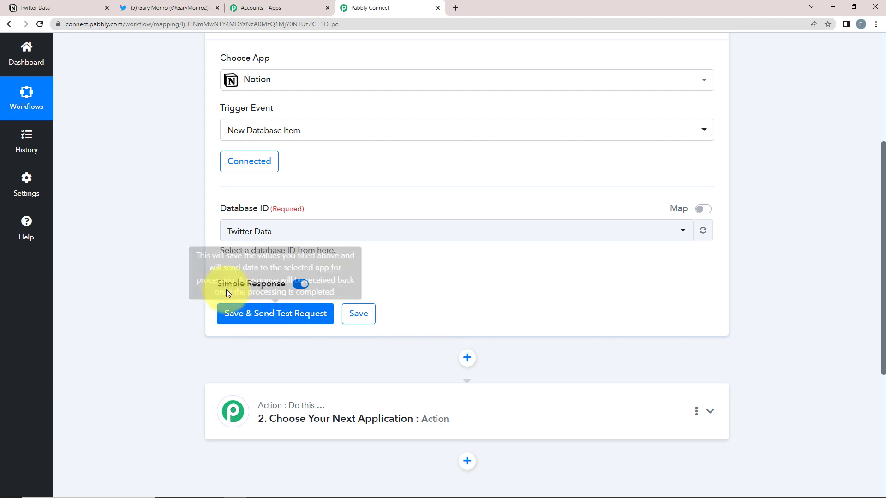
- In Notion, add a Twitter Data row reading "May you be blessed with a day full of colours, happiness and smile. Wishing you a very Happy Holi."
{"action": "left_click", "coordinate": [37, 4]}
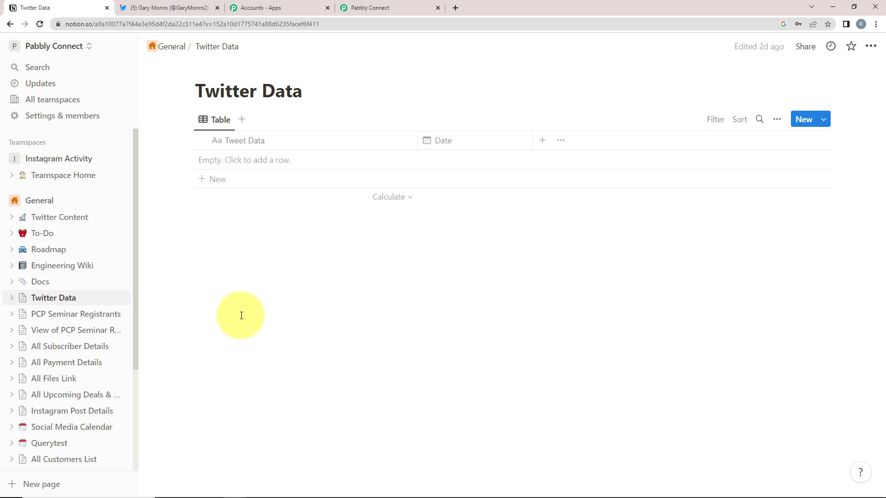
{"action": "left_click", "coordinate": [352, 6]}
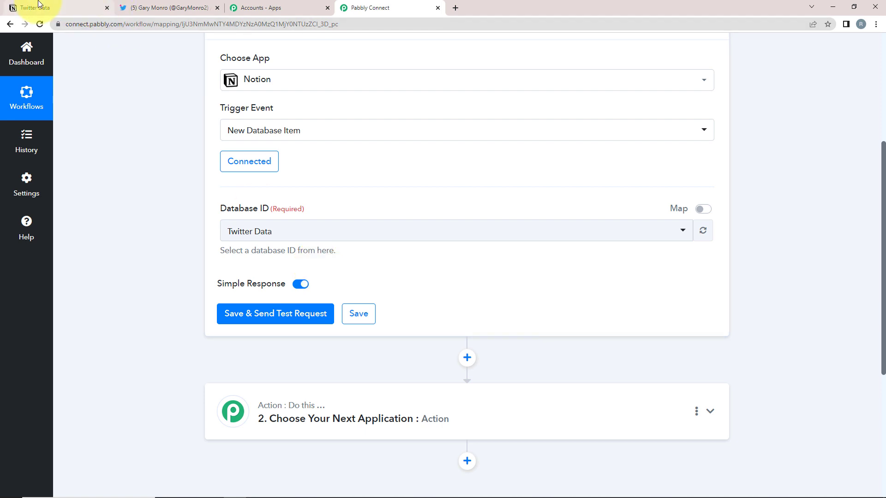
{"action": "left_click", "coordinate": [37, 7]}
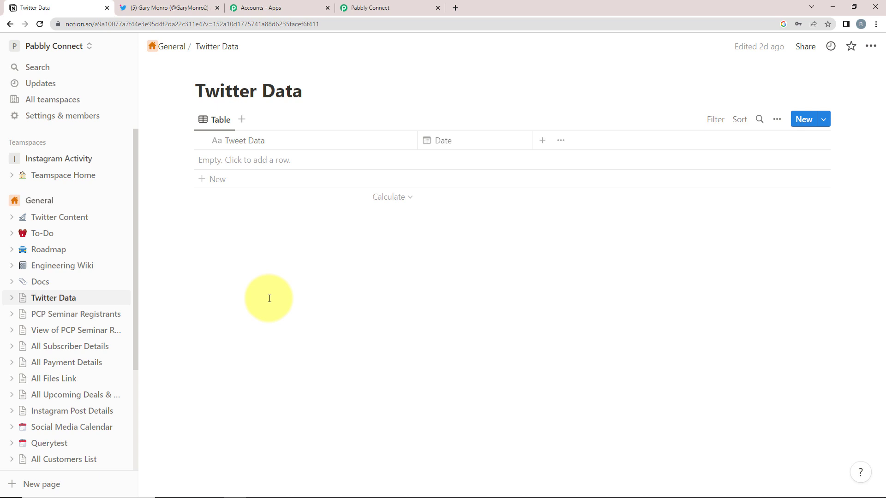
{"action": "left_click", "coordinate": [230, 166]}
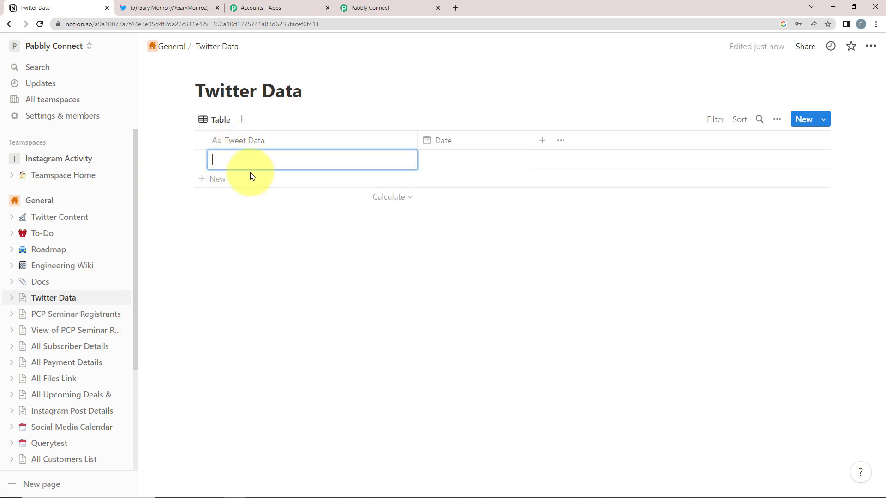
{"action": "type", "text": "May you be blessed with a day full of colours, happiness and smile. Wishing you a very Happy Holi."}
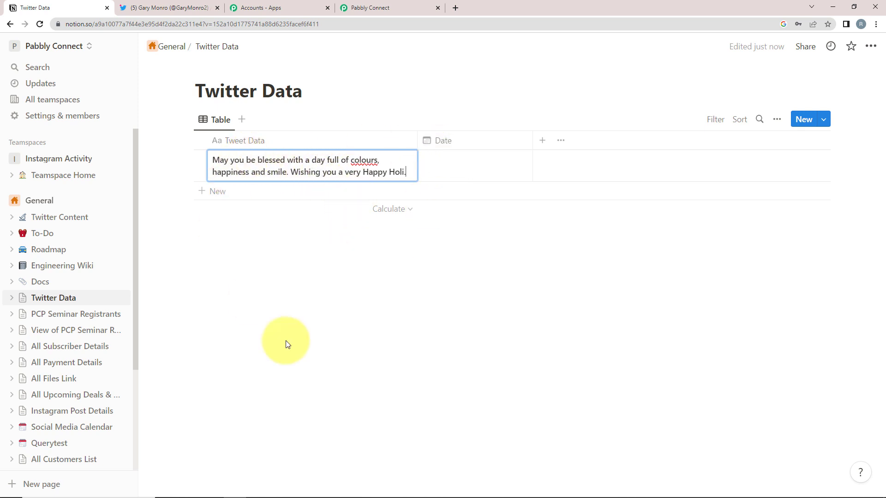
- Set the date of the new Twitter Data row to March 8, 2023
{"action": "key", "text": "Escape"}
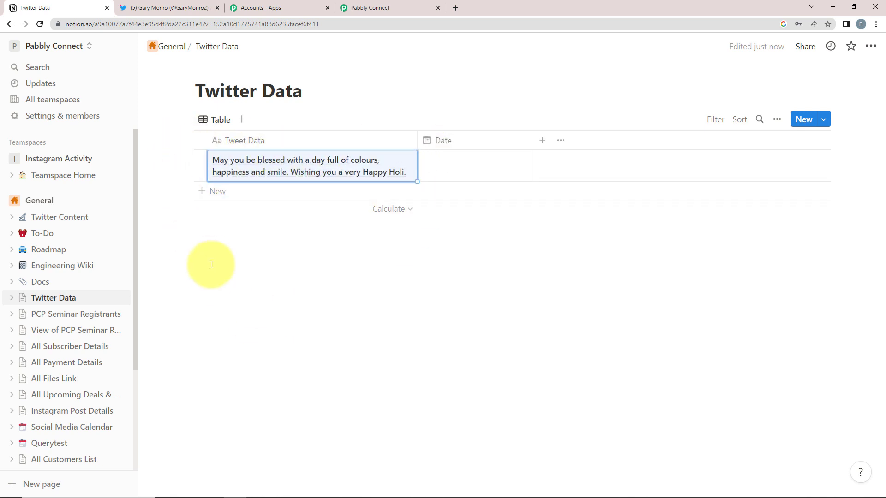
{"action": "left_click", "coordinate": [459, 172]}
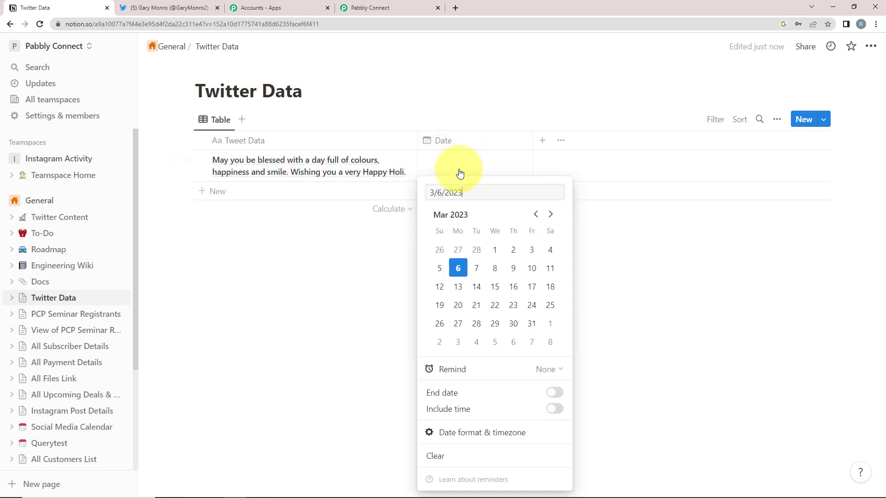
{"action": "left_click", "coordinate": [490, 275]}
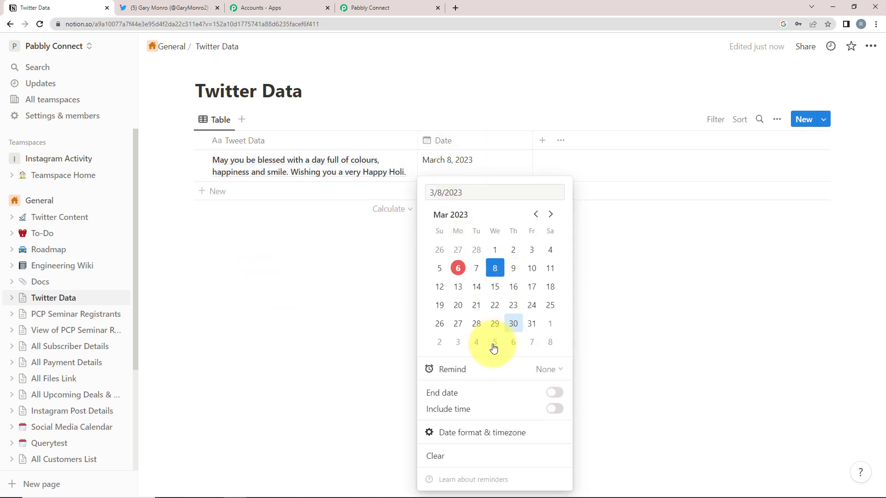
{"action": "left_click", "coordinate": [302, 350]}
{"action": "left_click", "coordinate": [237, 245]}
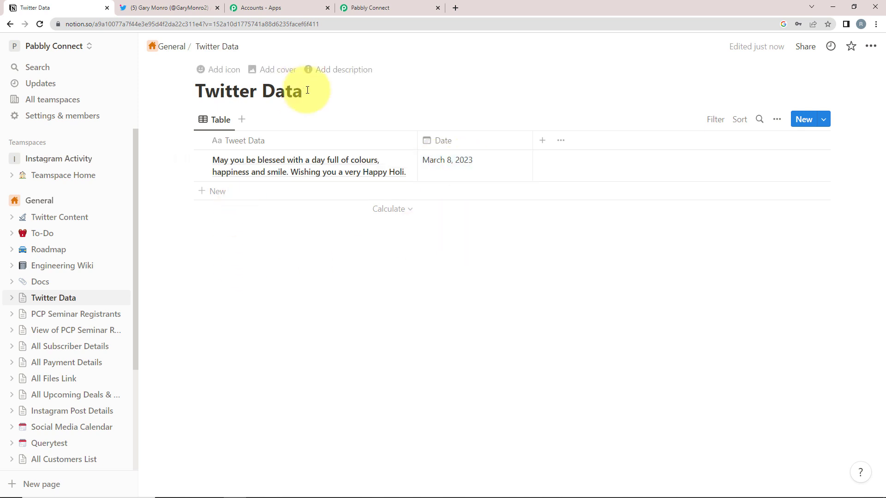
- Switch to Pabbly Connect, save the Notion trigger and send a test request for the Twitter Data database
{"action": "left_click_drag", "start_coordinate": [303, 90], "coordinate": [164, 188]}
{"action": "left_click", "coordinate": [383, 7]}
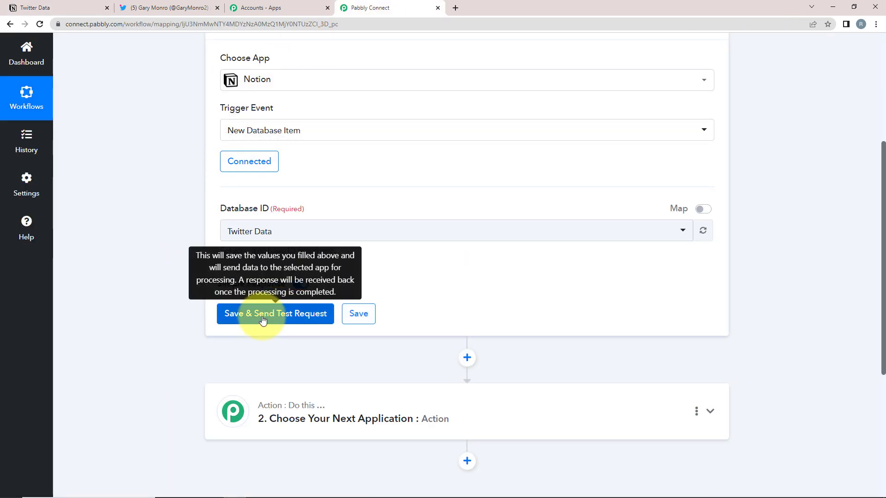
{"action": "left_click", "coordinate": [60, 8]}
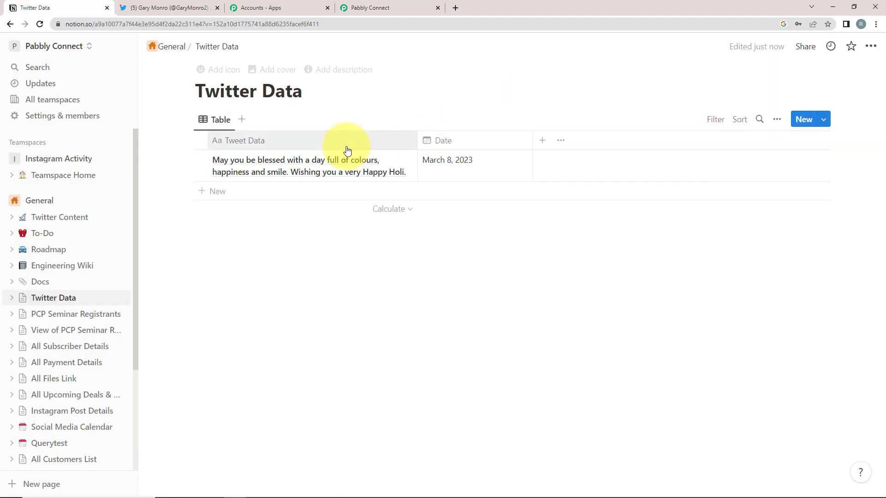
{"action": "left_click", "coordinate": [355, 7]}
{"action": "left_click", "coordinate": [269, 325]}
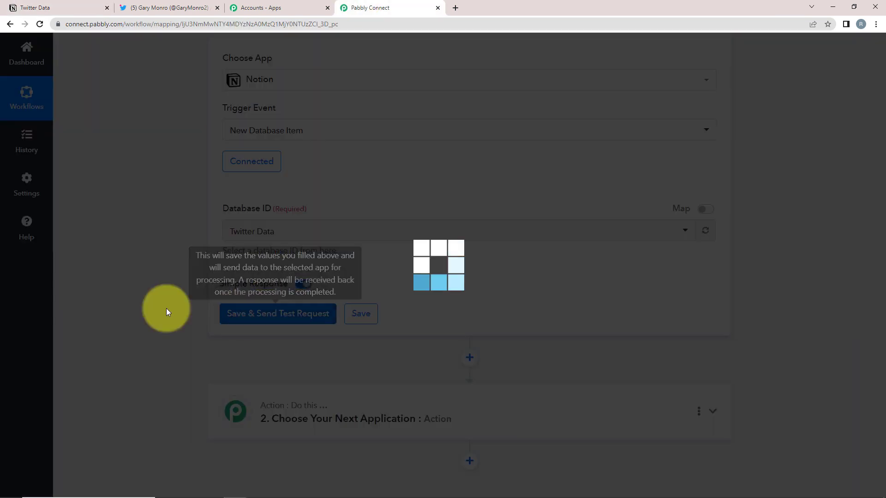
- Examine the trigger's received response, checking the tweet text content, the date start and the last edited time
{"action": "scroll", "coordinate": [88, 315], "scroll_direction": "down", "scroll_amount": 2}
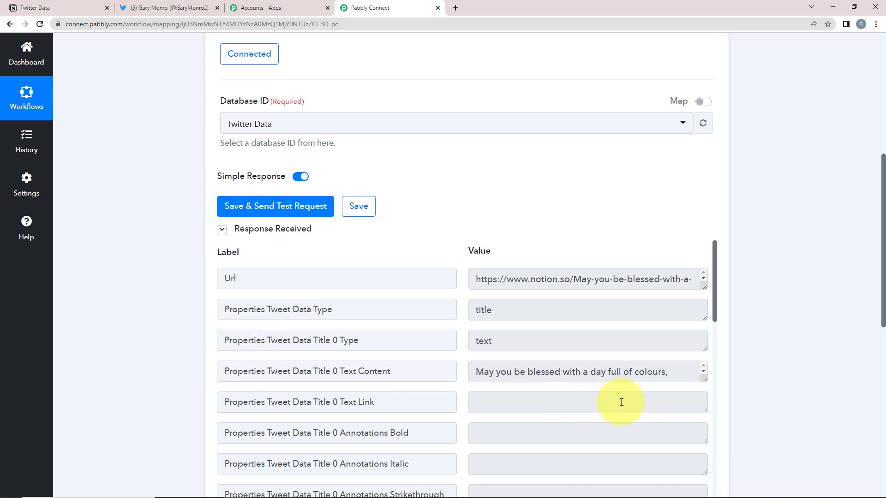
{"action": "left_click", "coordinate": [698, 379]}
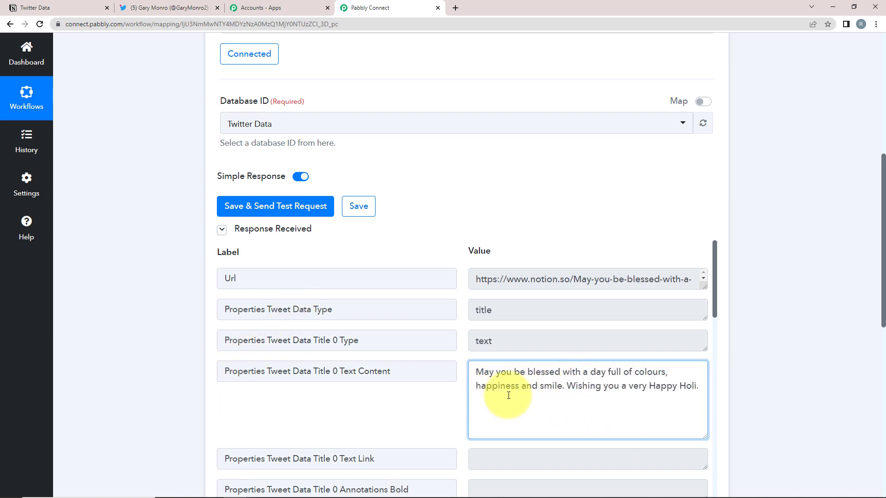
{"action": "scroll", "coordinate": [257, 389], "scroll_direction": "down", "scroll_amount": 7}
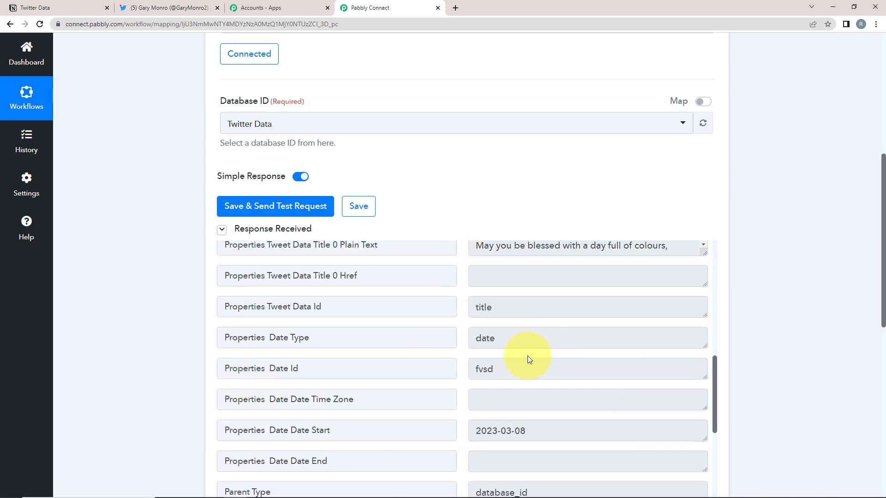
{"action": "scroll", "coordinate": [419, 409], "scroll_direction": "down", "scroll_amount": 3}
{"action": "left_click_drag", "start_coordinate": [556, 331], "coordinate": [395, 330]}
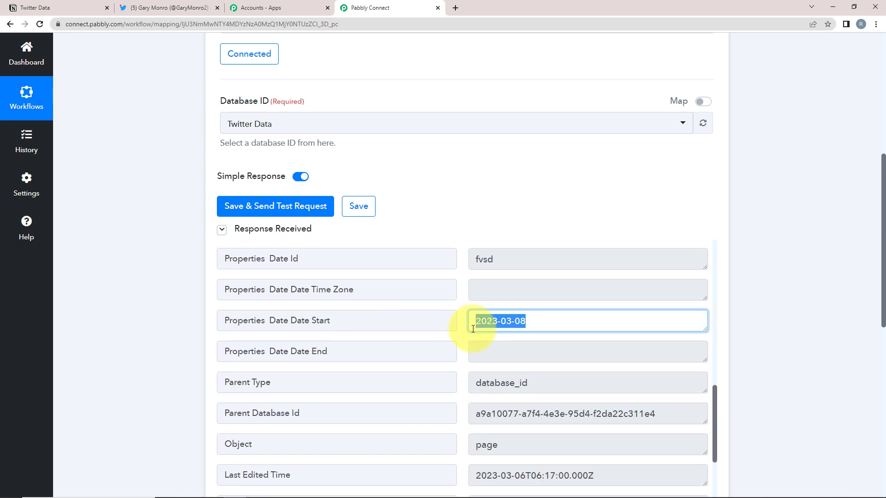
{"action": "scroll", "coordinate": [461, 334], "scroll_direction": "down", "scroll_amount": 5}
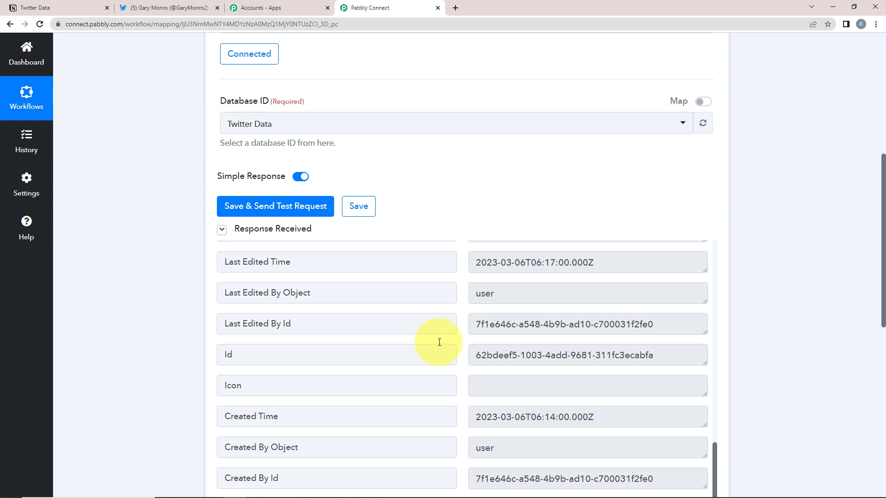
{"action": "left_click_drag", "start_coordinate": [614, 263], "coordinate": [465, 277]}
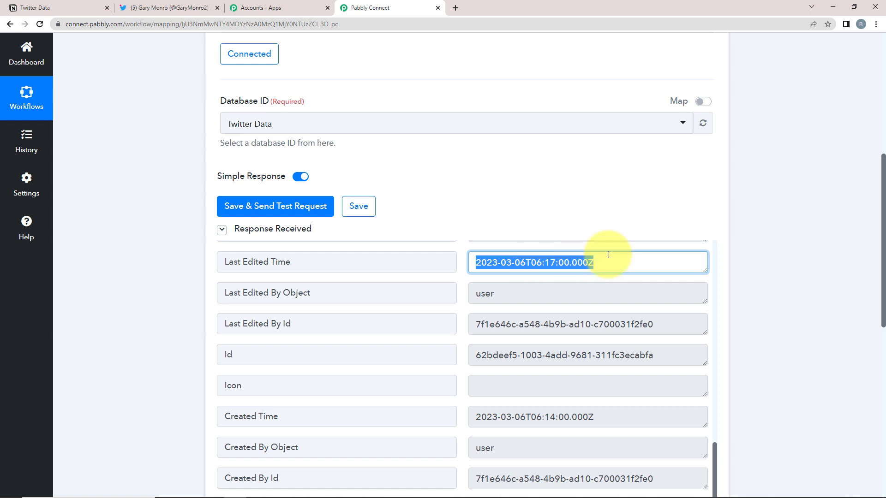
{"action": "scroll", "coordinate": [507, 277], "scroll_direction": "down", "scroll_amount": 10}
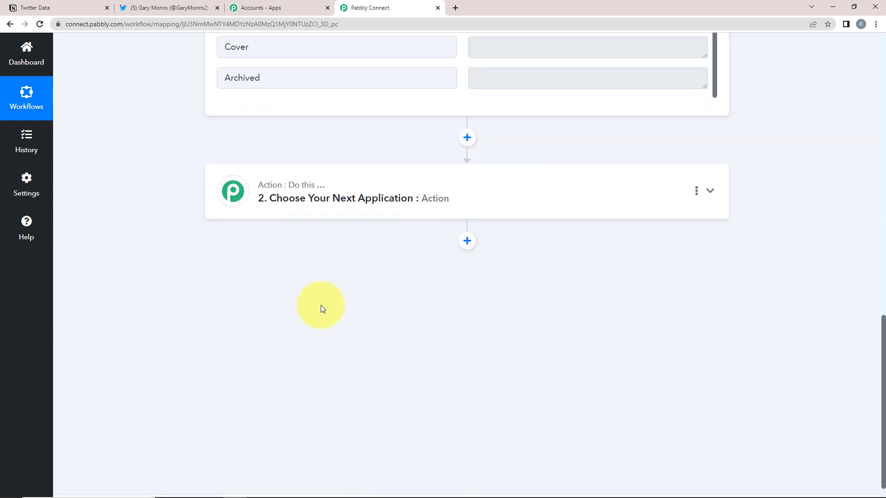
{"action": "scroll", "coordinate": [316, 303], "scroll_direction": "up", "scroll_amount": 7}
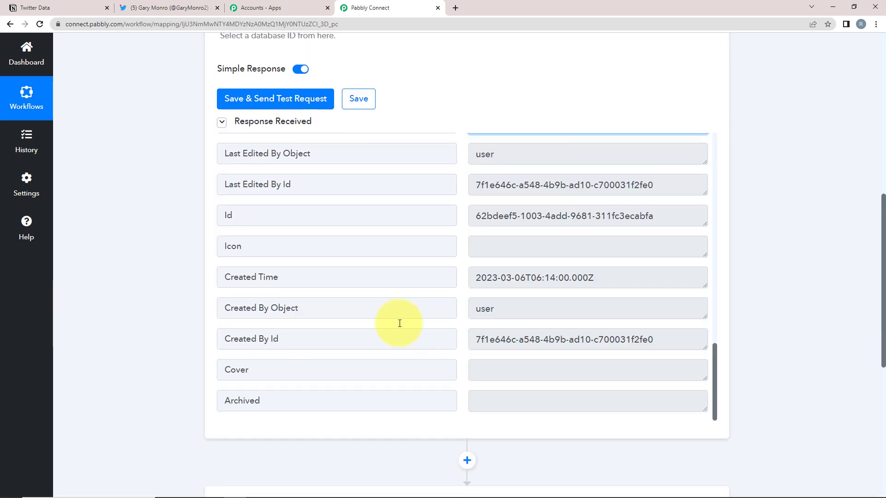
{"action": "scroll", "coordinate": [399, 322], "scroll_direction": "up", "scroll_amount": 10}
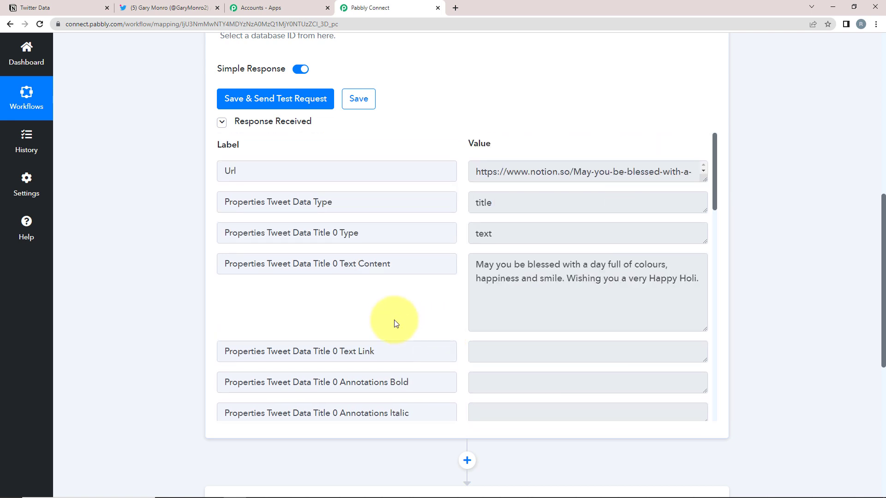
- Set the workflow's action application to Twitter with the action event Create Tweet
{"action": "left_click", "coordinate": [13, 7]}
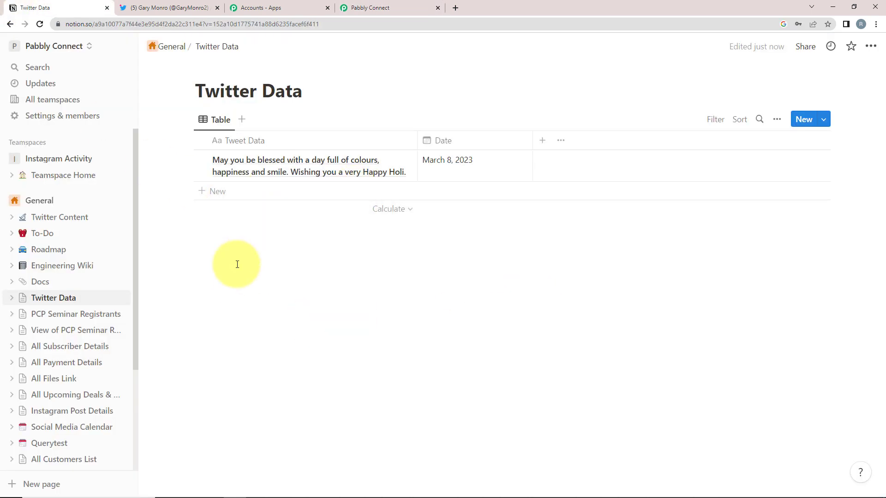
{"action": "left_click", "coordinate": [369, 7]}
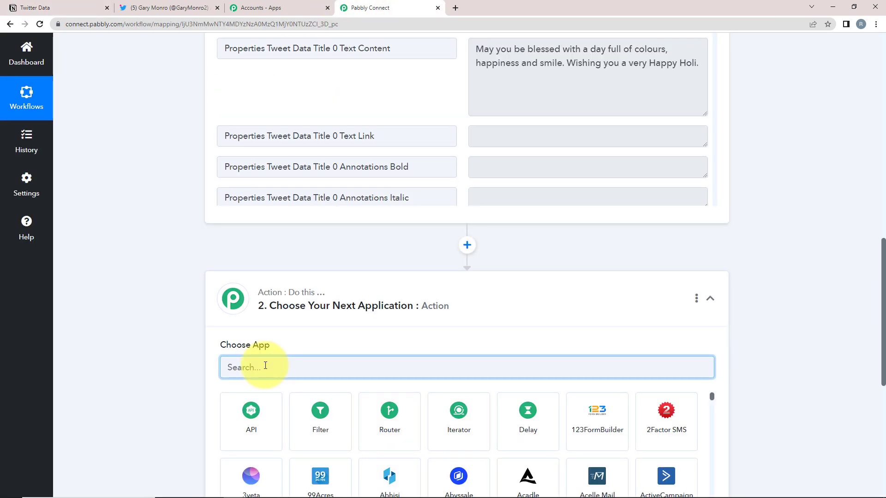
{"action": "scroll", "coordinate": [99, 371], "scroll_direction": "down", "scroll_amount": 2}
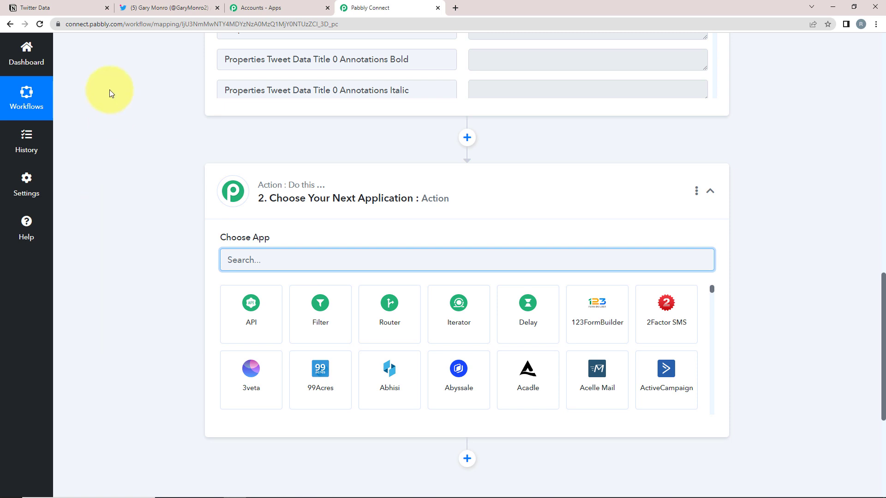
{"action": "left_click", "coordinate": [54, 8]}
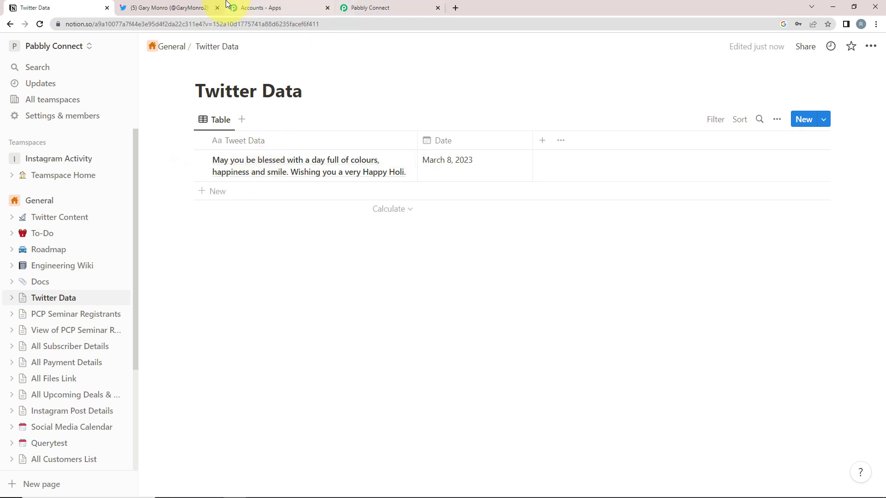
{"action": "left_click", "coordinate": [389, 7]}
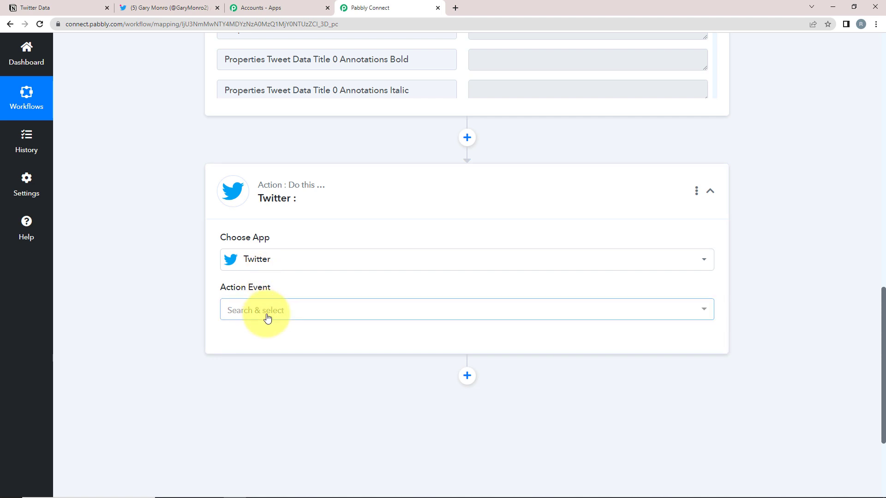
{"action": "left_click", "coordinate": [253, 312]}
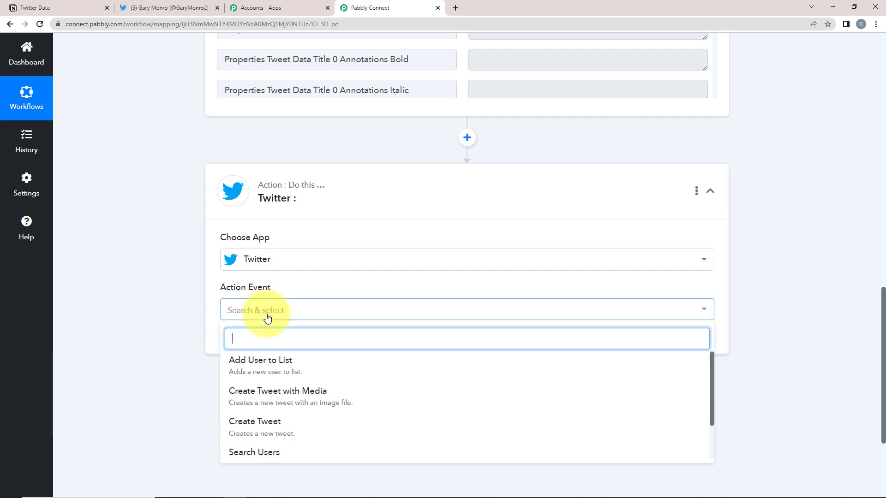
{"action": "left_click", "coordinate": [253, 429]}
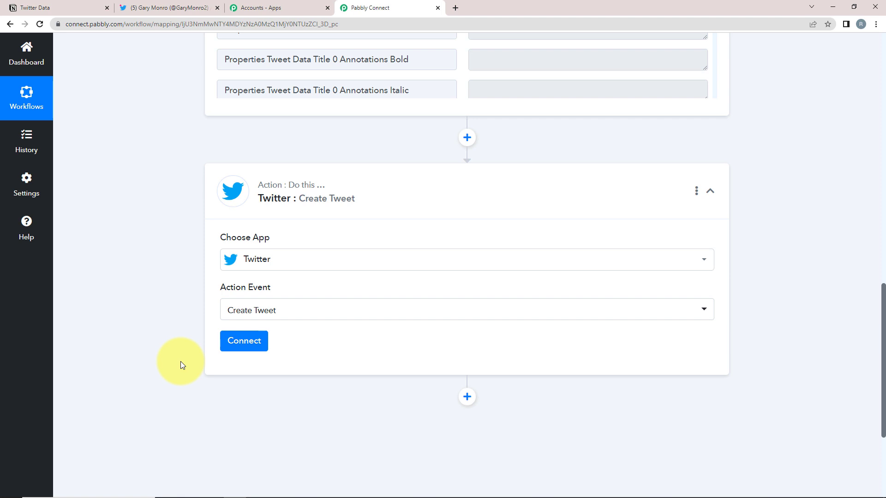
{"action": "left_click", "coordinate": [237, 314]}
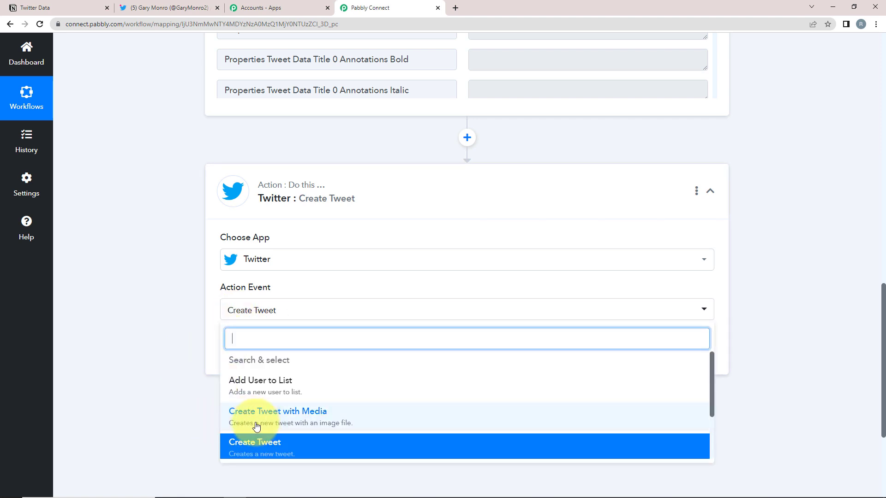
{"action": "left_click", "coordinate": [151, 378]}
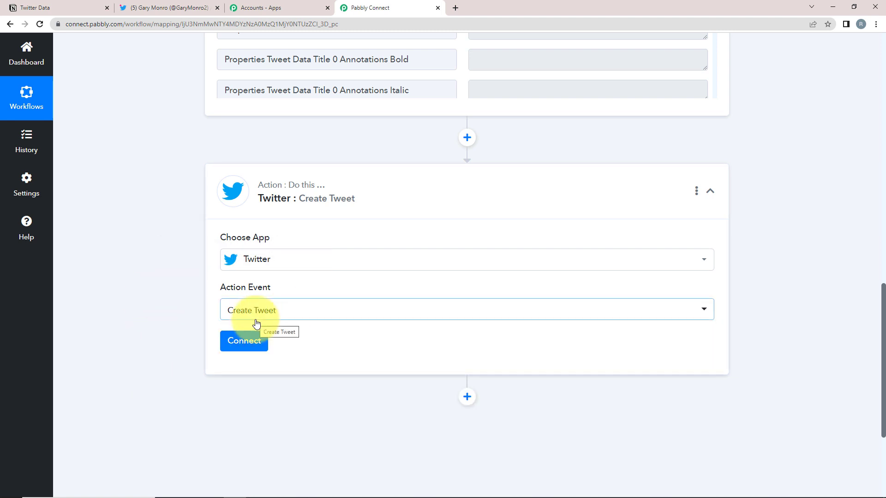
- Add a new Twitter connection to the action and authorize Pabbly Connect to access the Twitter account
{"action": "left_click", "coordinate": [245, 342]}
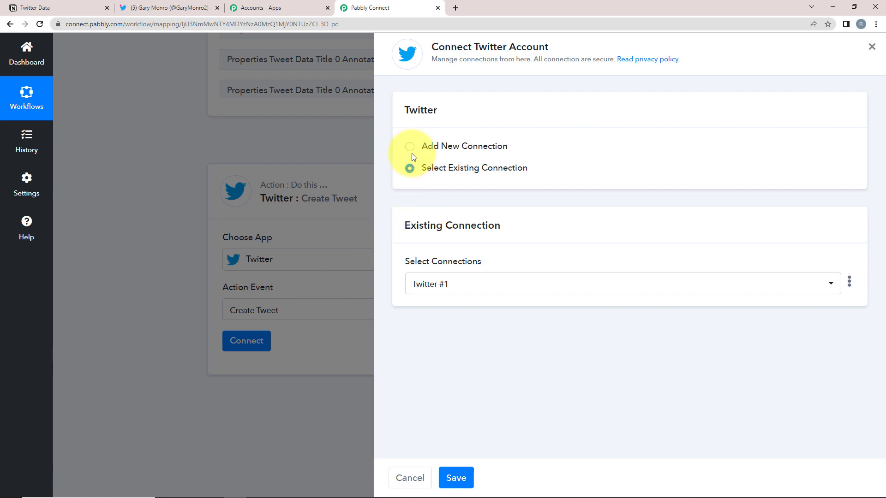
{"action": "left_click", "coordinate": [410, 148]}
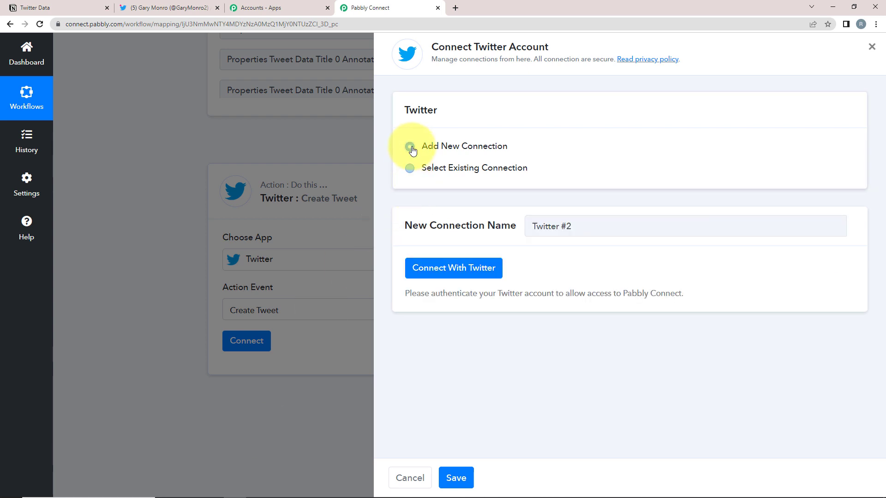
{"action": "left_click", "coordinate": [440, 279]}
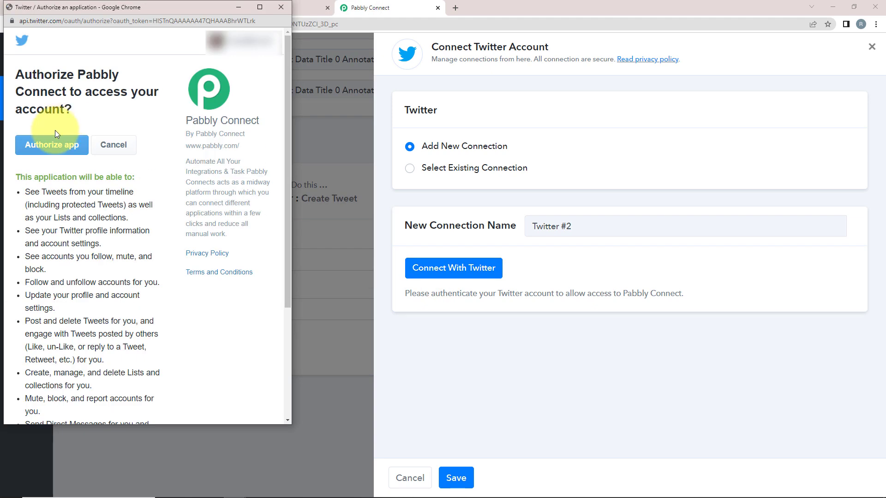
{"action": "left_click", "coordinate": [55, 144]}
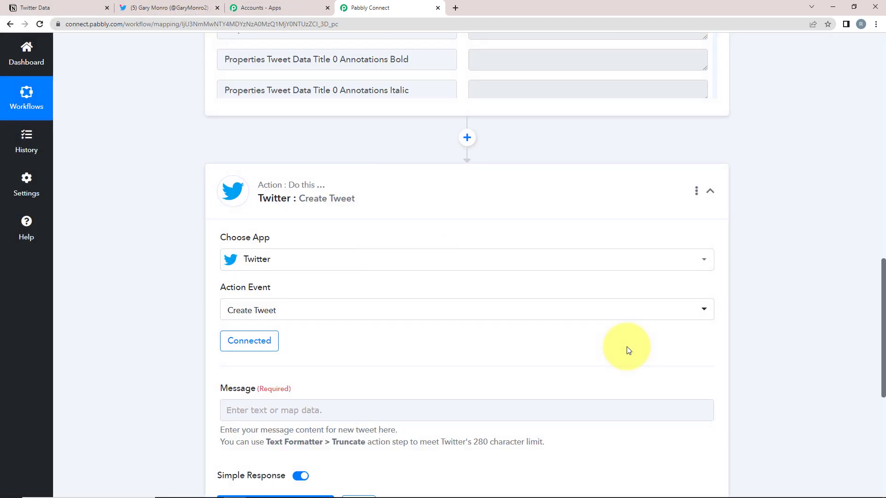
- Map the Create Tweet message to the Properties Tweet Data Title 0 Text Content value from the Notion New Database Item trigger
{"action": "scroll", "coordinate": [132, 324], "scroll_direction": "down", "scroll_amount": 3}
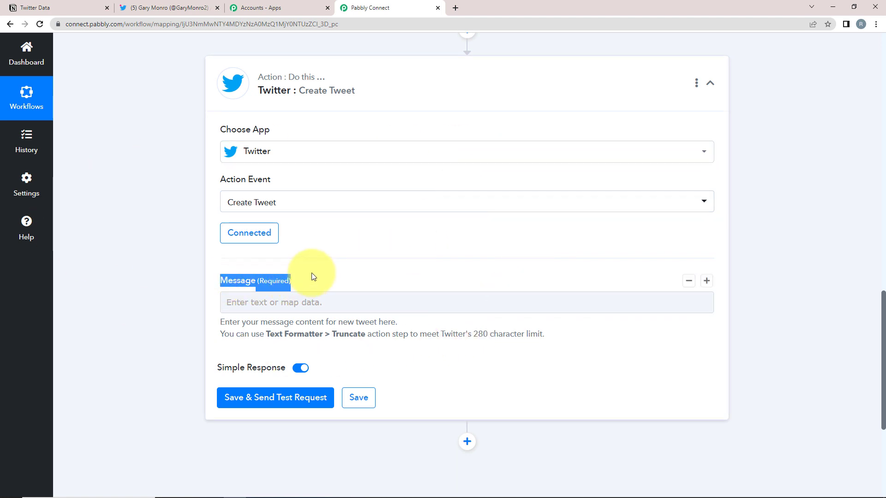
{"action": "left_click", "coordinate": [291, 282]}
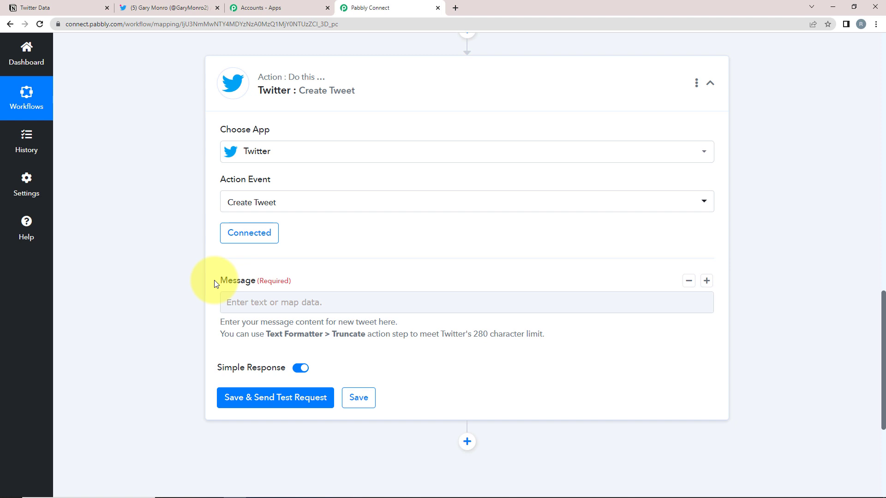
{"action": "scroll", "coordinate": [870, 237], "scroll_direction": "up", "scroll_amount": 8}
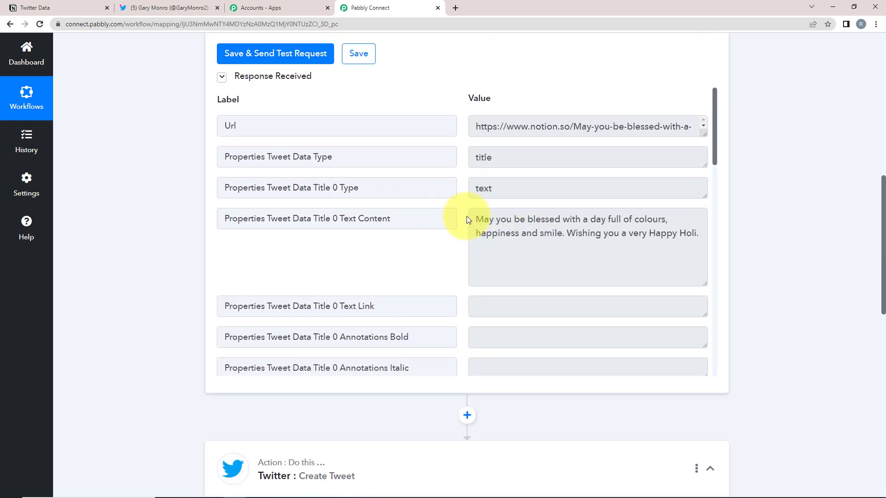
{"action": "left_click_drag", "start_coordinate": [472, 219], "coordinate": [704, 240]}
{"action": "scroll", "coordinate": [14, 323], "scroll_direction": "down", "scroll_amount": 7}
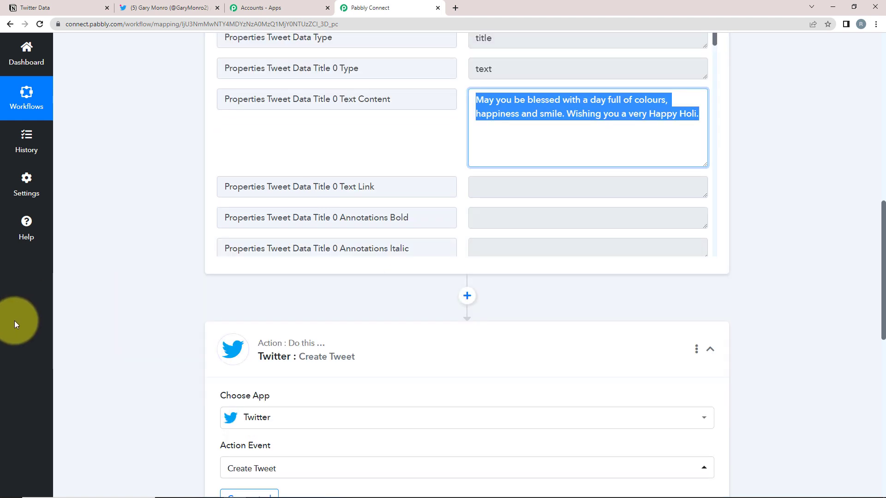
{"action": "left_click", "coordinate": [235, 364]}
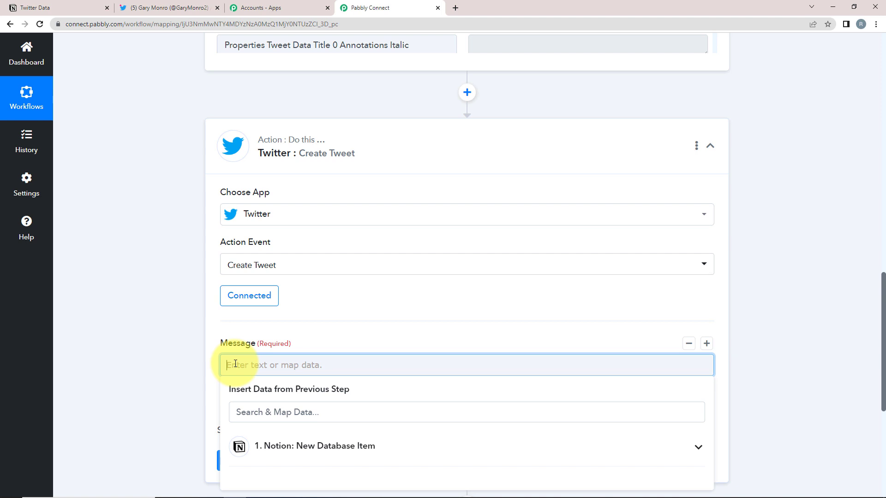
{"action": "left_click", "coordinate": [247, 365]}
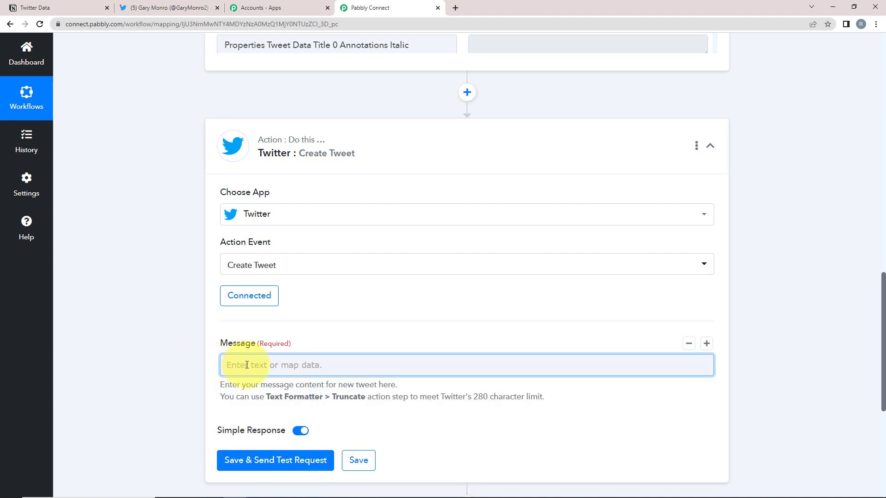
{"action": "left_click", "coordinate": [247, 365]}
{"action": "scroll", "coordinate": [89, 421], "scroll_direction": "down", "scroll_amount": 2}
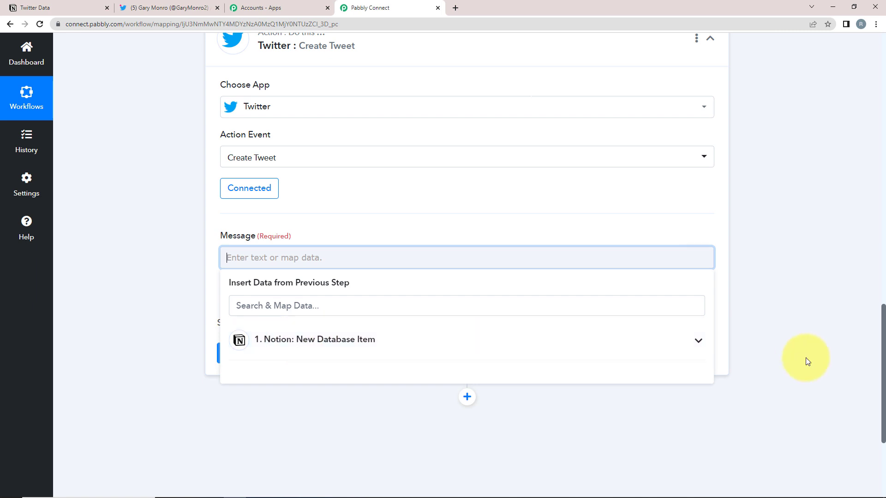
{"action": "left_click", "coordinate": [694, 343]}
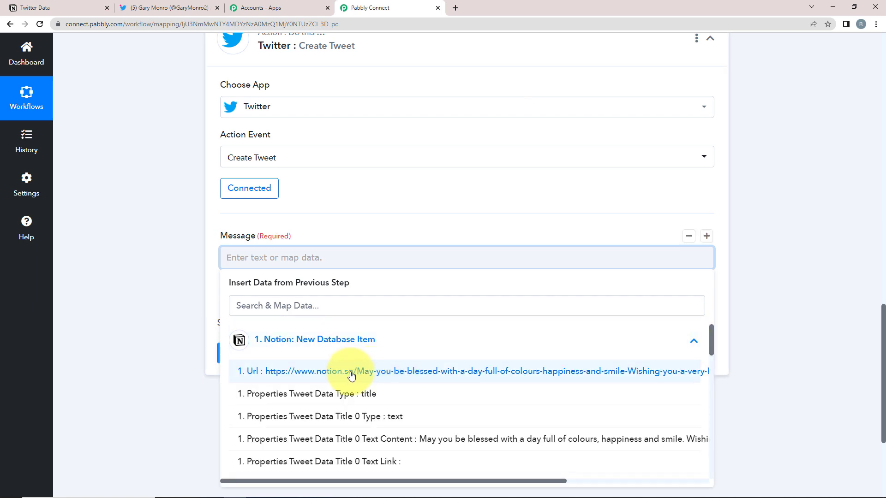
{"action": "scroll", "coordinate": [352, 376], "scroll_direction": "down", "scroll_amount": 2}
{"action": "scroll", "coordinate": [463, 413], "scroll_direction": "up", "scroll_amount": 2}
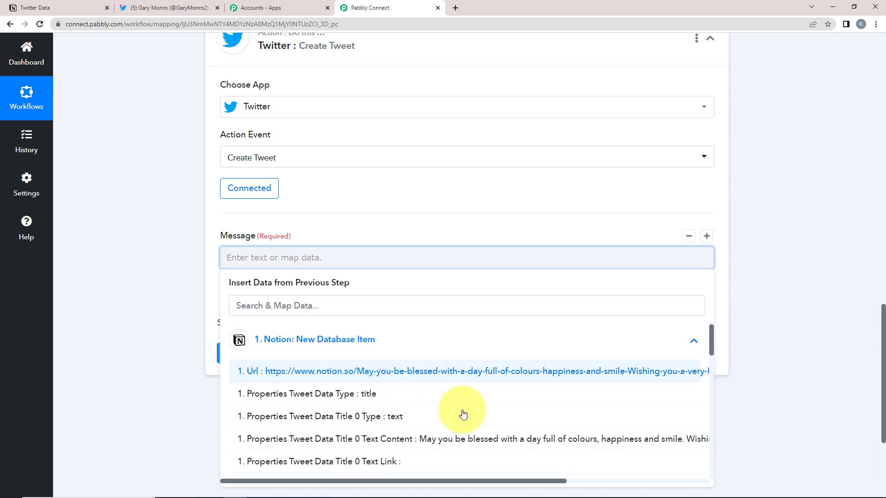
{"action": "left_click", "coordinate": [480, 444]}
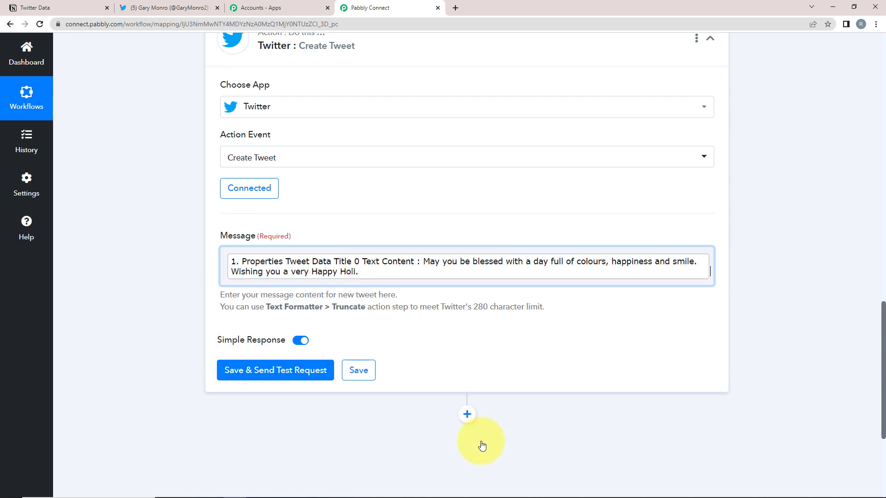
{"action": "left_click", "coordinate": [121, 253]}
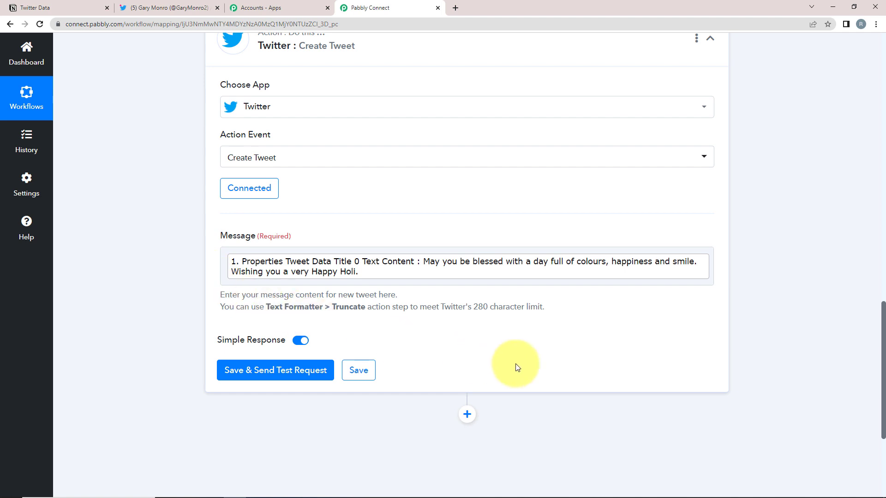
{"action": "left_click", "coordinate": [421, 275]}
{"action": "left_click", "coordinate": [217, 308]}
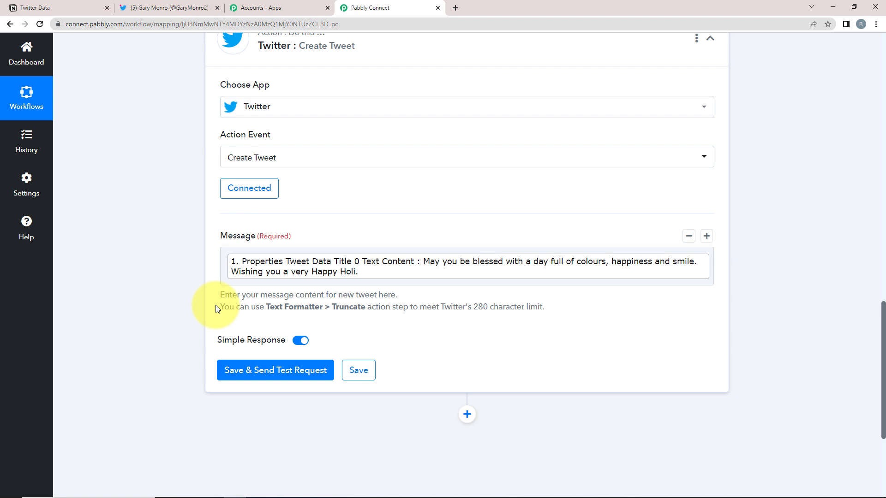
{"action": "left_click", "coordinate": [491, 277]}
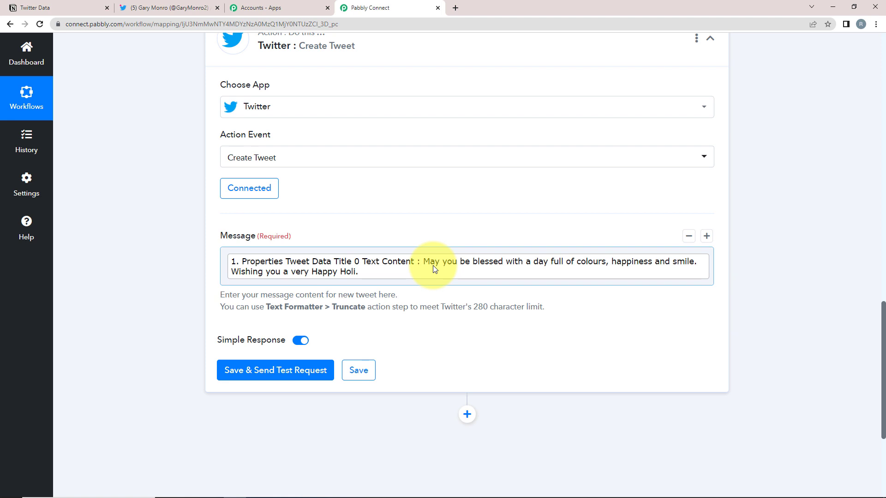
{"action": "left_click", "coordinate": [75, 333]}
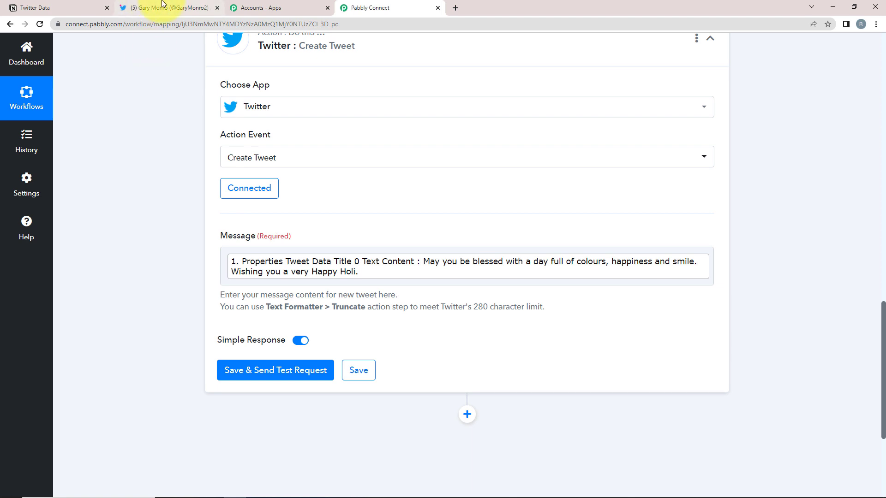
- Glance at the Twitter profile, return to Pabbly Connect, and save the Create Tweet action with a test request
{"action": "left_click", "coordinate": [150, 8]}
{"action": "left_click", "coordinate": [418, 8]}
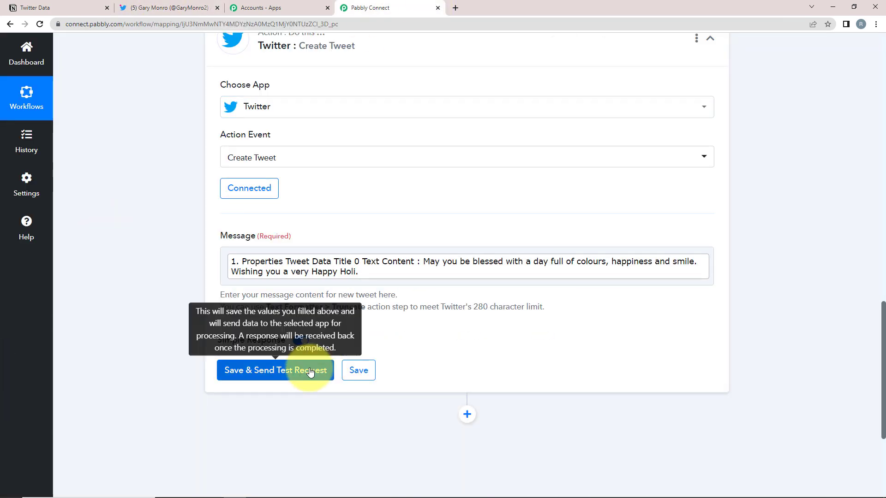
{"action": "left_click", "coordinate": [253, 380]}
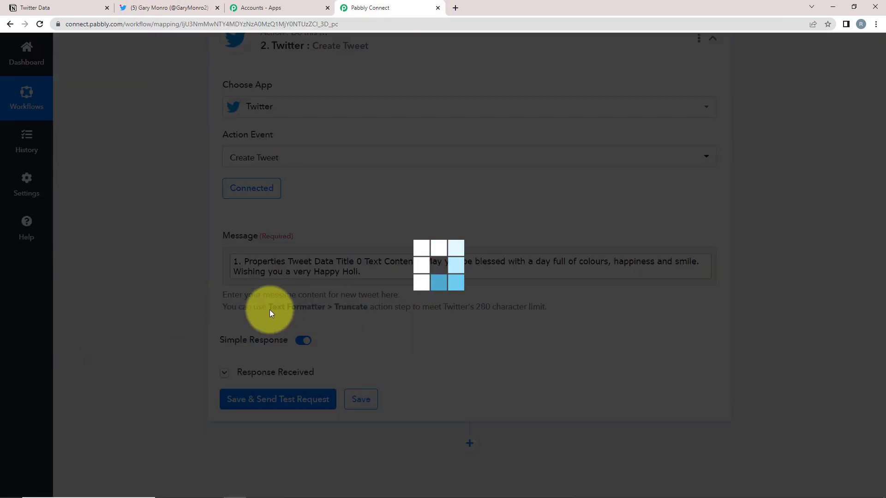
- Examine the Created At and Text values in the action's response, and switch to Twitter to reload the profile and check its tweets
{"action": "scroll", "coordinate": [140, 394], "scroll_direction": "down", "scroll_amount": 3}
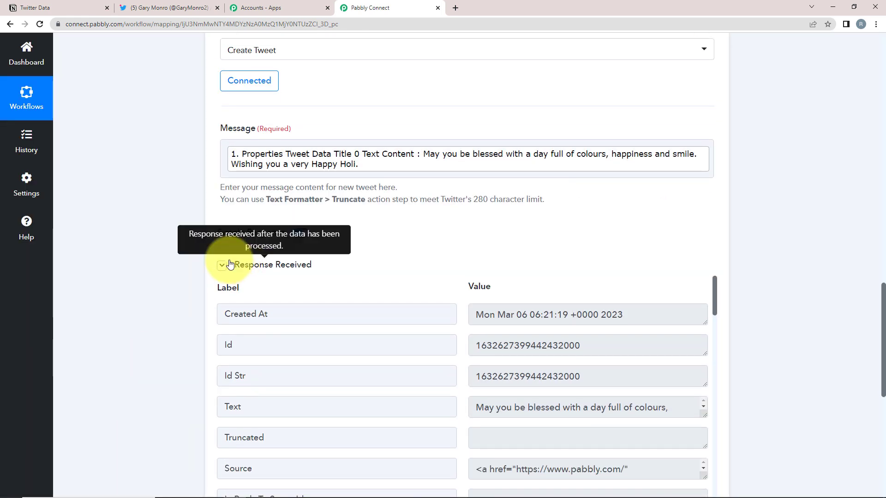
{"action": "left_click_drag", "start_coordinate": [639, 314], "coordinate": [453, 324]}
{"action": "scroll", "coordinate": [237, 372], "scroll_direction": "down", "scroll_amount": 2}
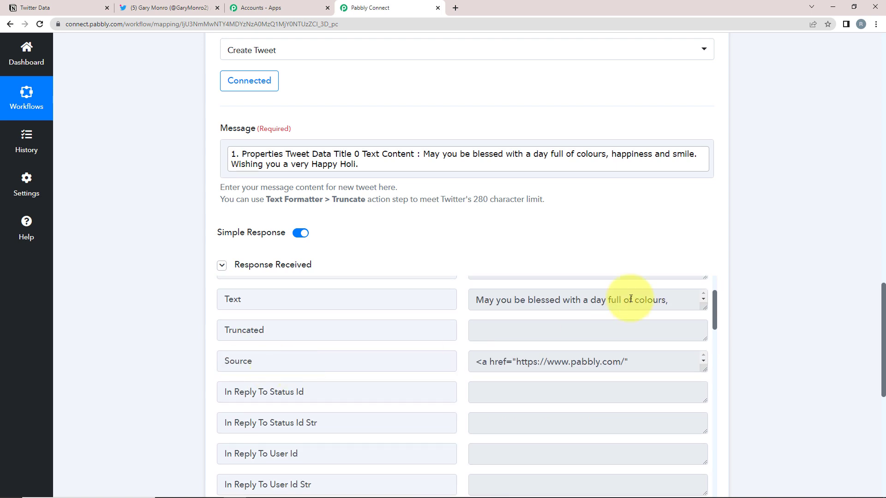
{"action": "scroll", "coordinate": [326, 350], "scroll_direction": "down", "scroll_amount": 2}
{"action": "scroll", "coordinate": [226, 344], "scroll_direction": "up", "scroll_amount": 4}
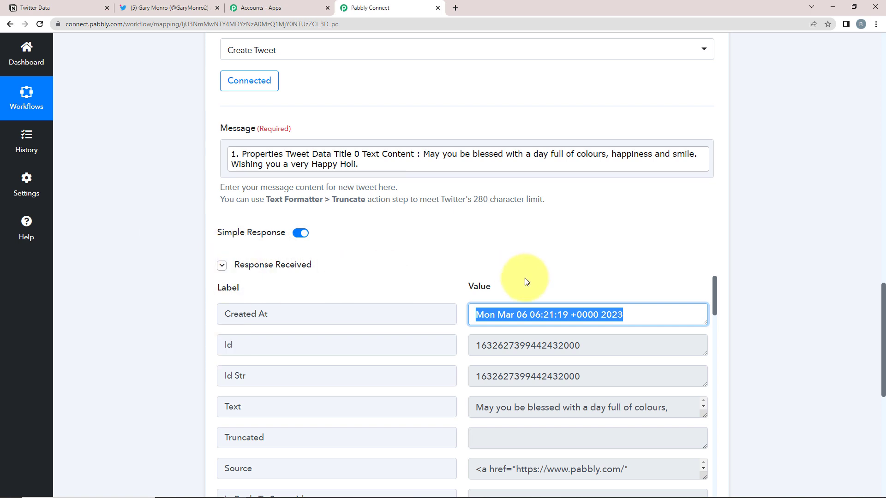
{"action": "left_click", "coordinate": [119, 4]}
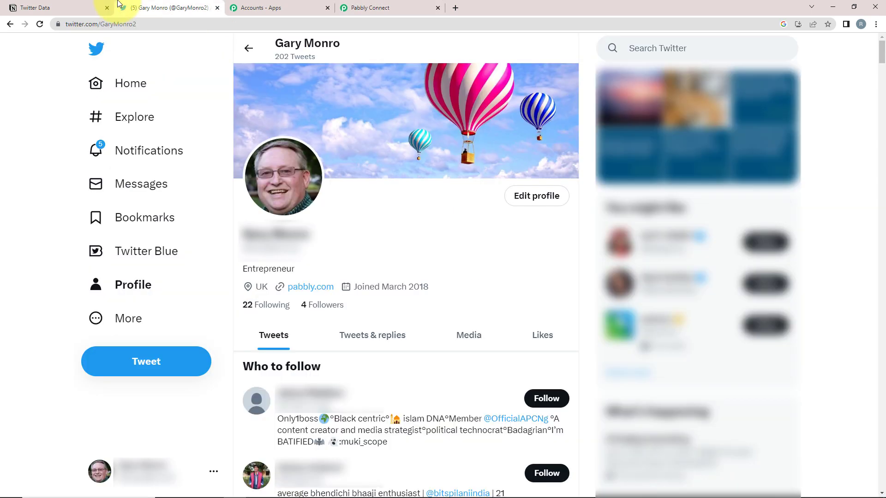
{"action": "left_click", "coordinate": [39, 24]}
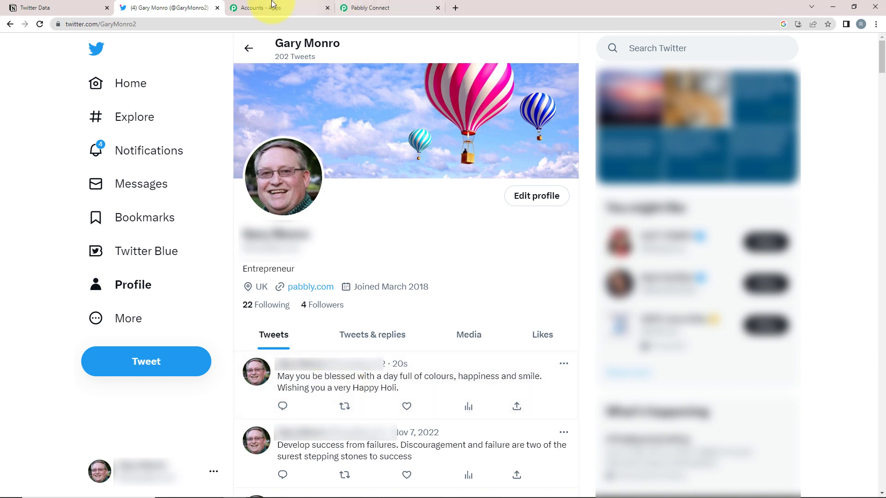
- Switch back to Pabbly Connect and collapse the Notion trigger and Twitter action to view the whole workflow
{"action": "left_click", "coordinate": [350, 5]}
{"action": "scroll", "coordinate": [692, 277], "scroll_direction": "up", "scroll_amount": 17}
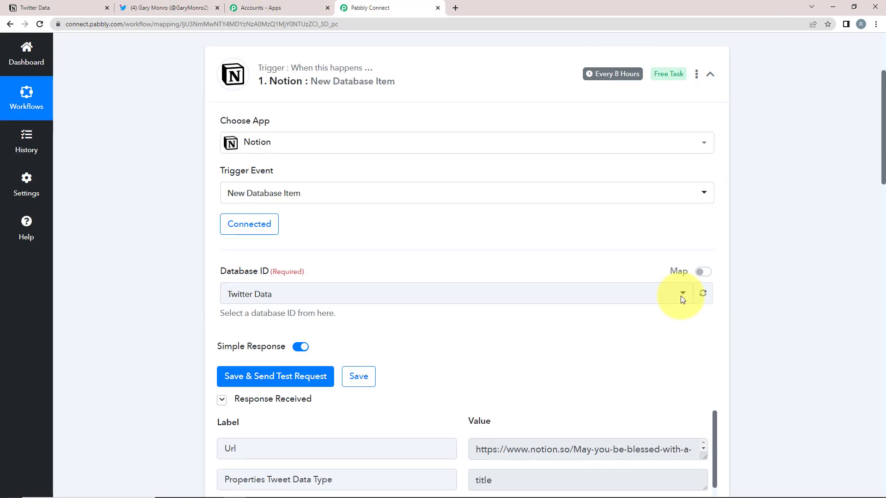
{"action": "scroll", "coordinate": [447, 360], "scroll_direction": "down", "scroll_amount": 7}
{"action": "scroll", "coordinate": [490, 359], "scroll_direction": "up", "scroll_amount": 10}
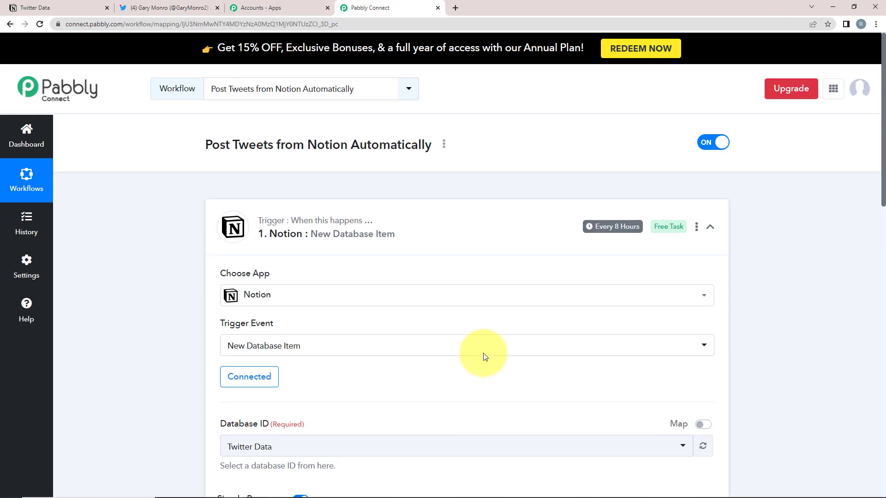
{"action": "left_click", "coordinate": [416, 229]}
{"action": "mouse_move", "coordinate": [326, 231]}
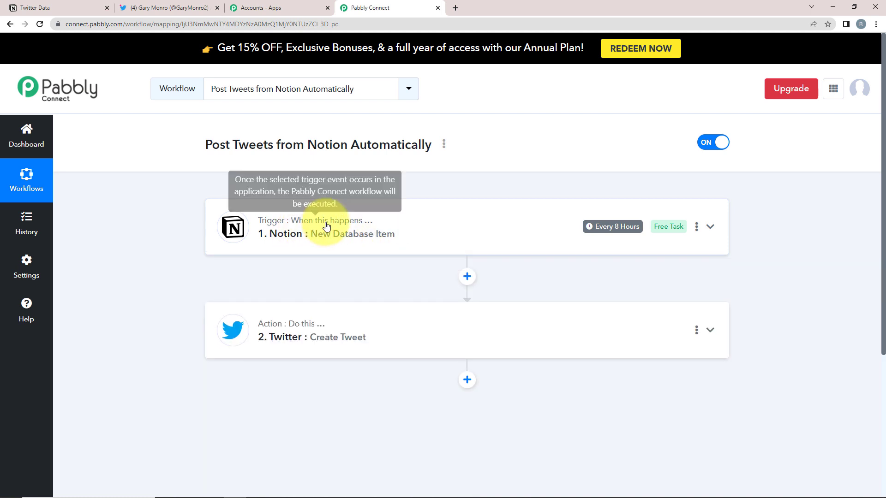